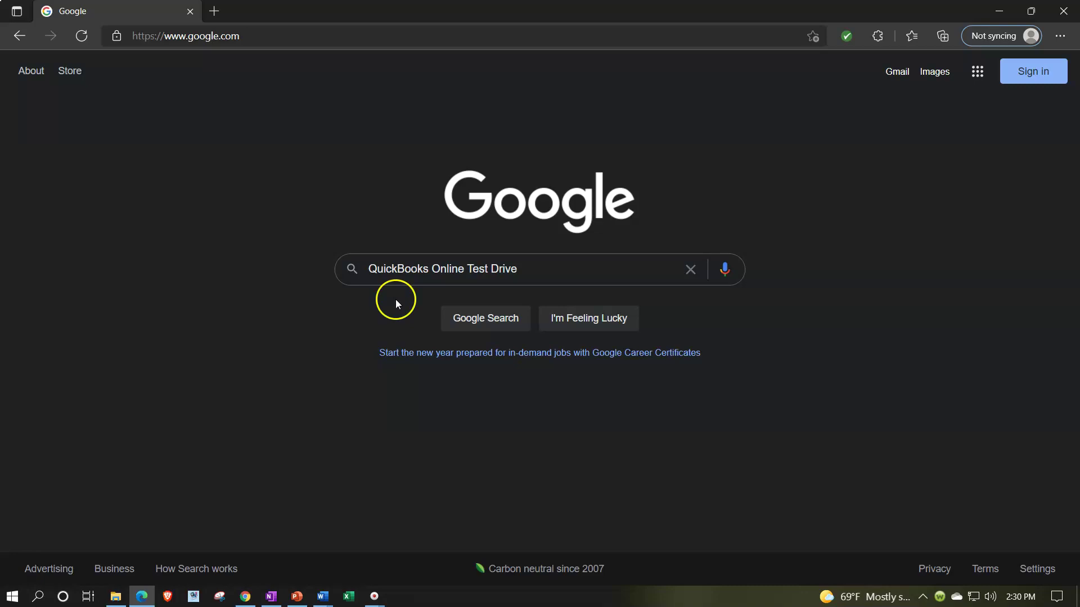
- Open the QuickBooks Online Test Drive sample company through a Google search, pass its robot check and enlarge the page to 125%
{"action": "left_click", "coordinate": [534, 270]}
{"action": "key", "text": "Return"}
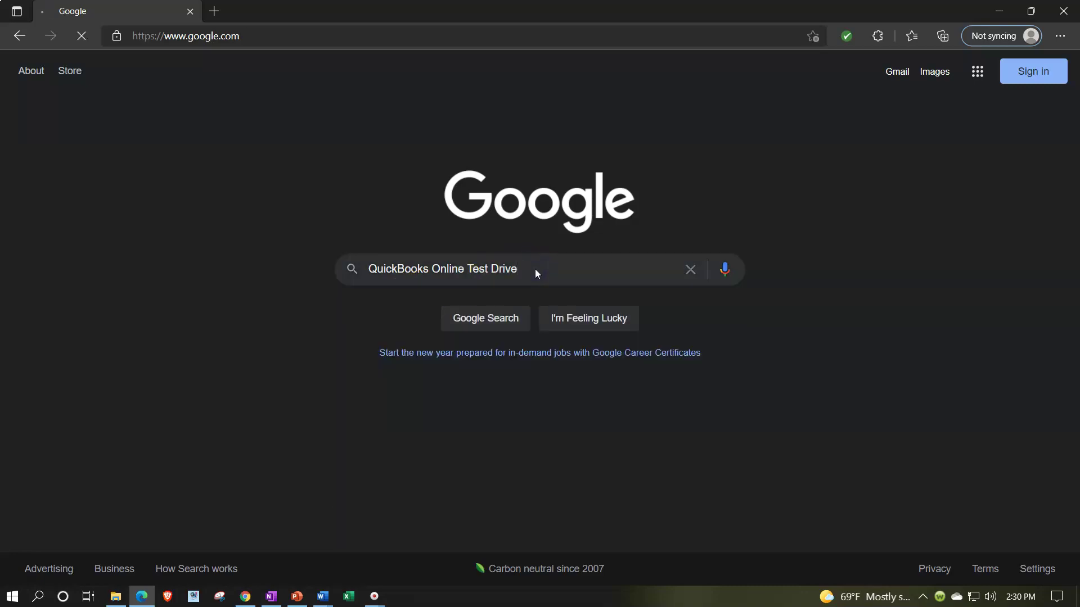
{"action": "left_click", "coordinate": [272, 471]}
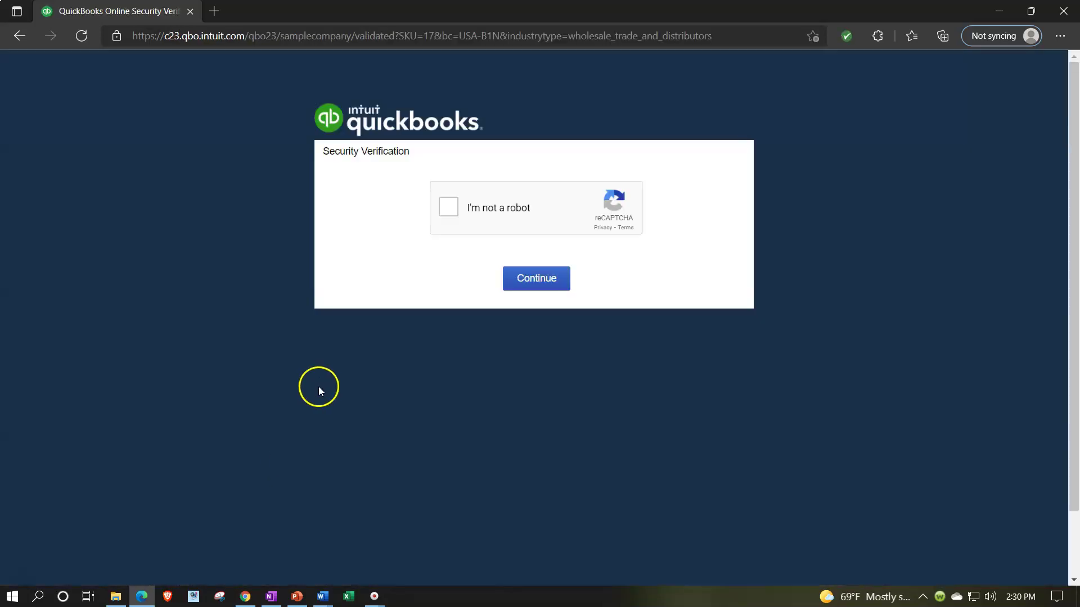
{"action": "left_click", "coordinate": [447, 208]}
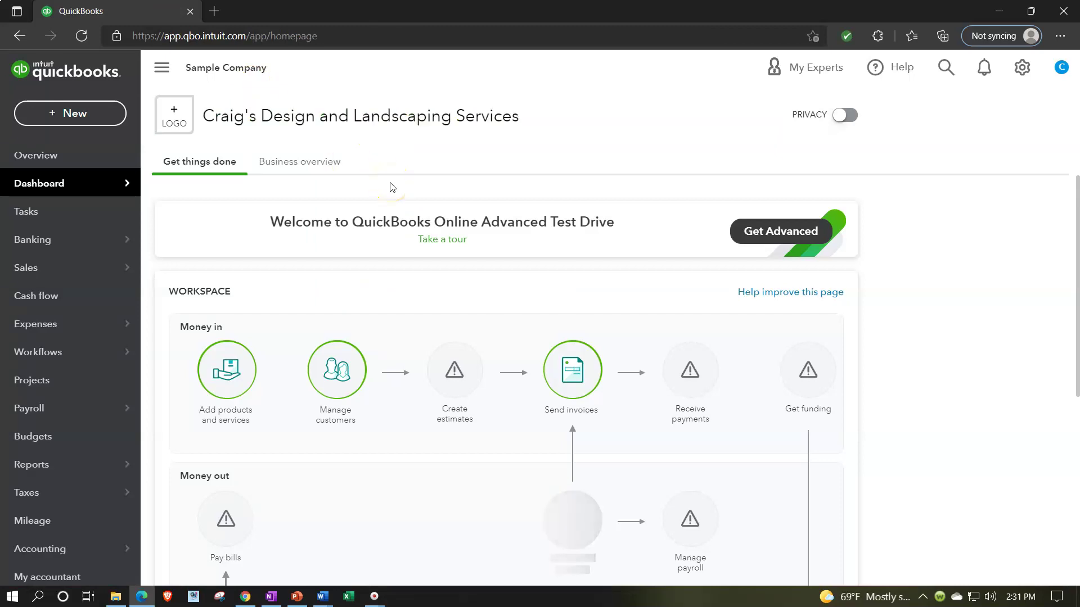
{"action": "key", "text": "ctrl+plus"}
{"action": "key", "text": "ctrl+plus"}
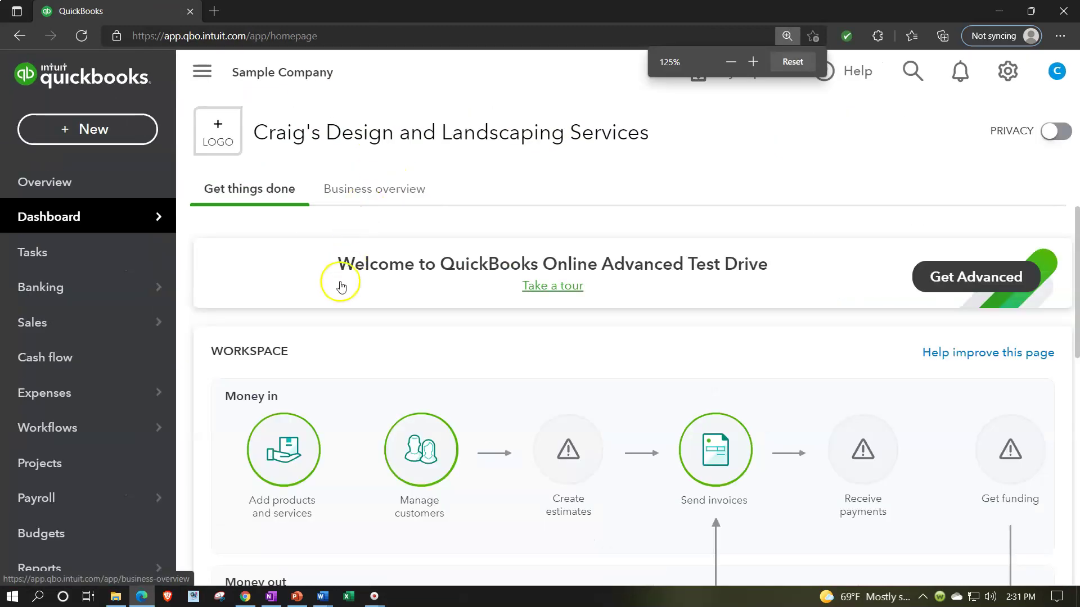
- Switch to Chrome to view the Get Great Guitars home page and return to the sample company in Edge
{"action": "left_click", "coordinate": [240, 600]}
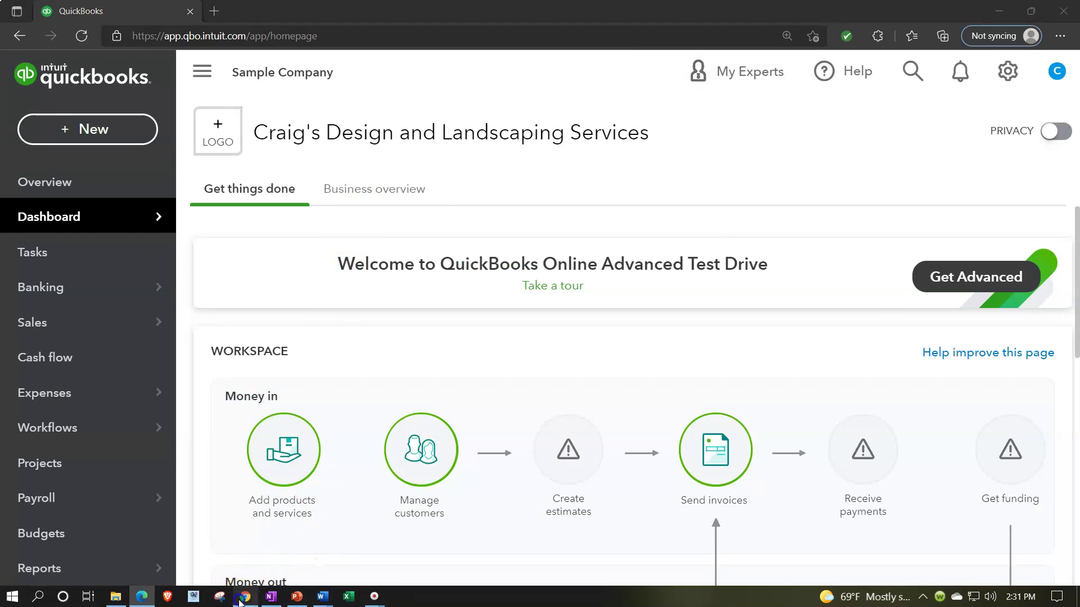
{"action": "left_click", "coordinate": [247, 9]}
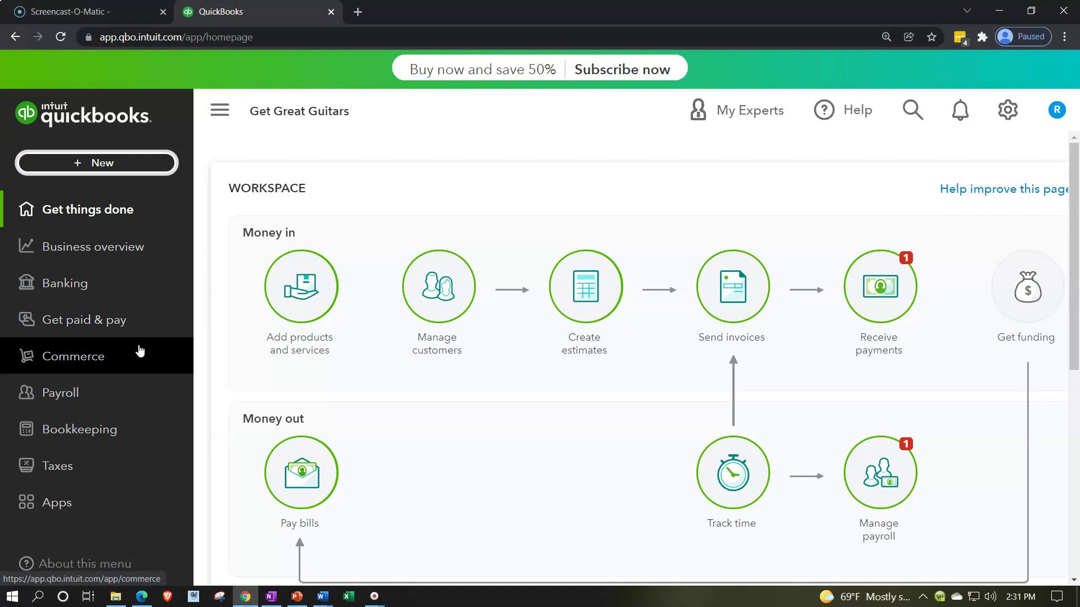
{"action": "left_click", "coordinate": [142, 598]}
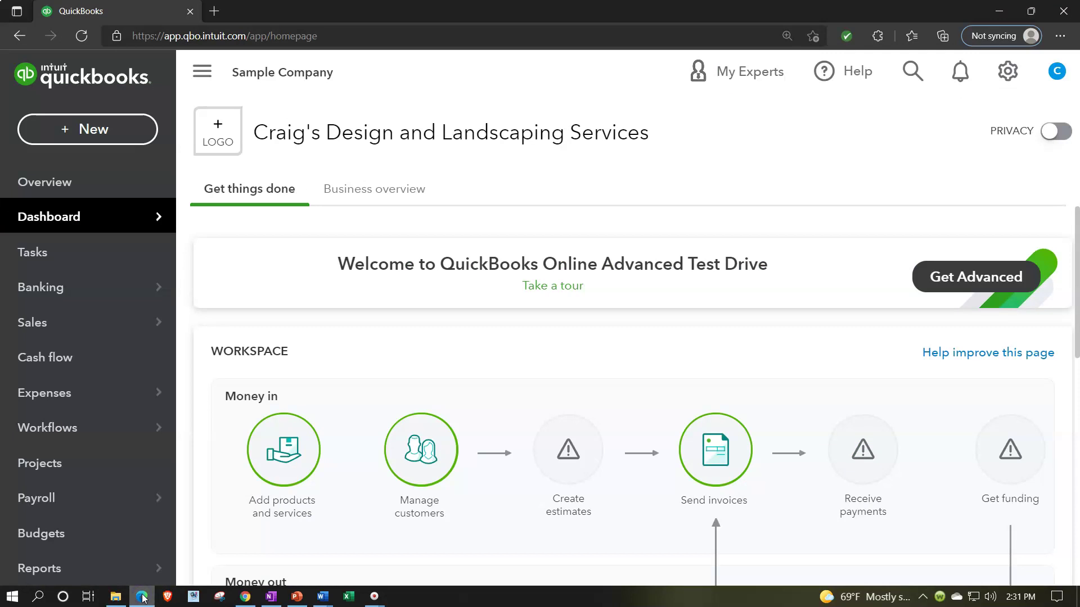
- Examine the vendor forms offered for new transactions, including Expense, Check, Bill, Pay bills and Purchase order, and close the list
{"action": "left_click", "coordinate": [108, 139]}
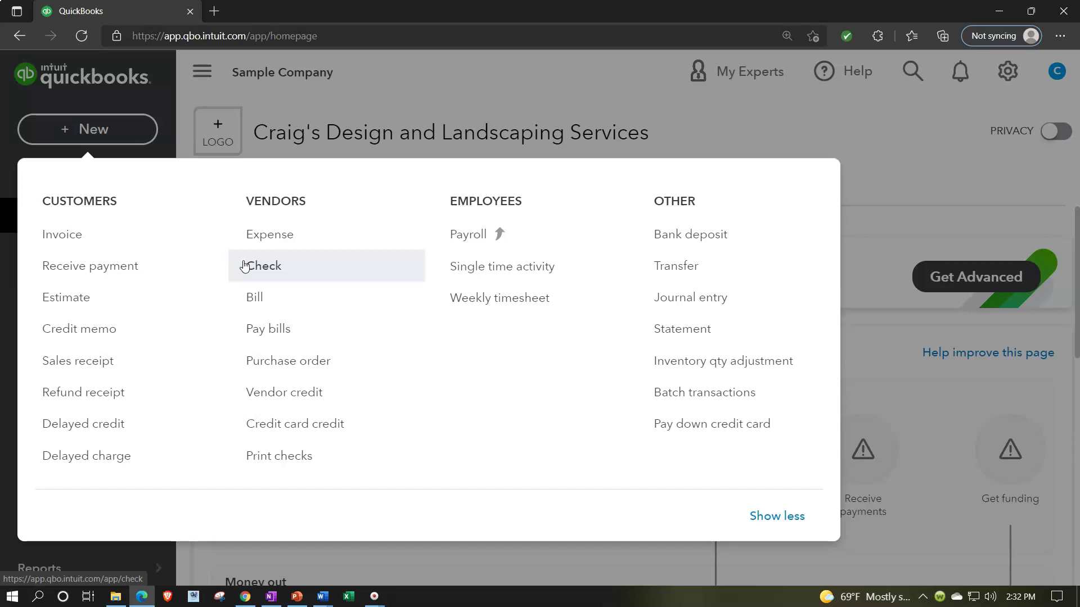
{"action": "left_click", "coordinate": [245, 292]}
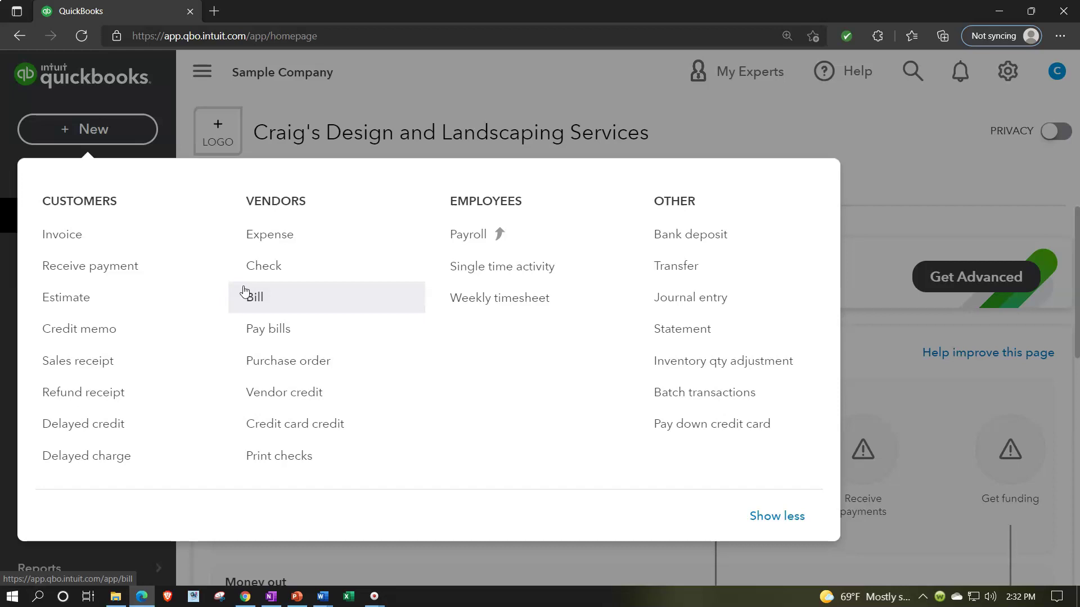
{"action": "left_click", "coordinate": [242, 320]}
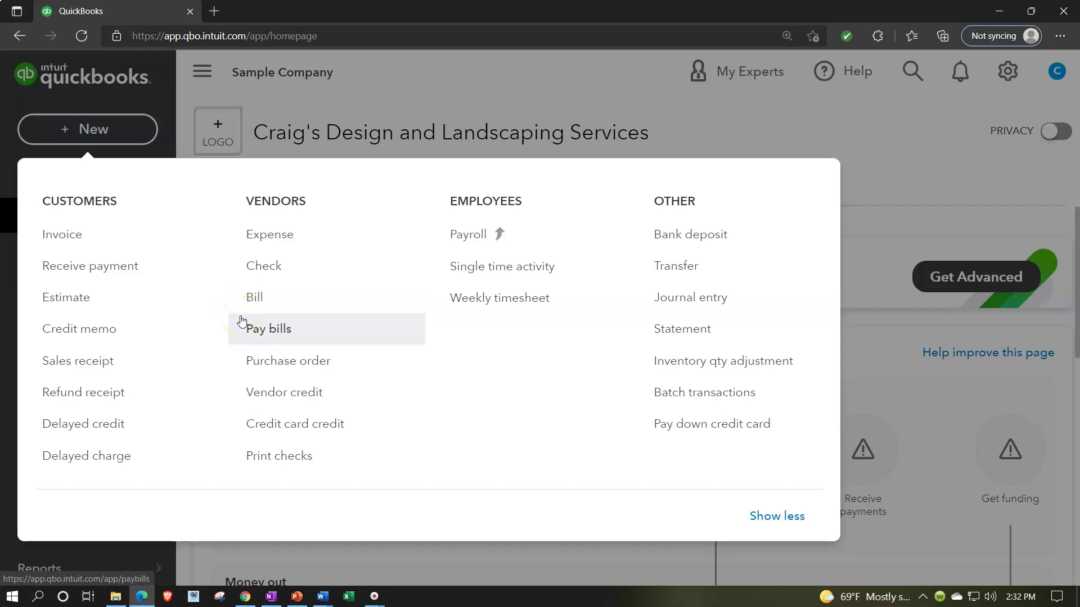
{"action": "left_click", "coordinate": [245, 352]}
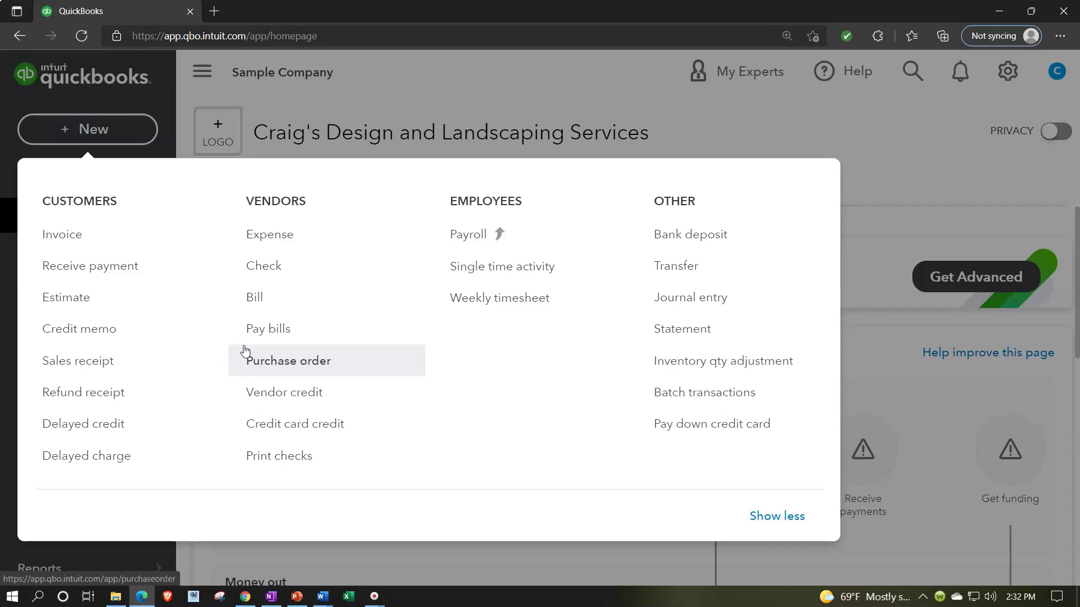
{"action": "left_click", "coordinate": [226, 251]}
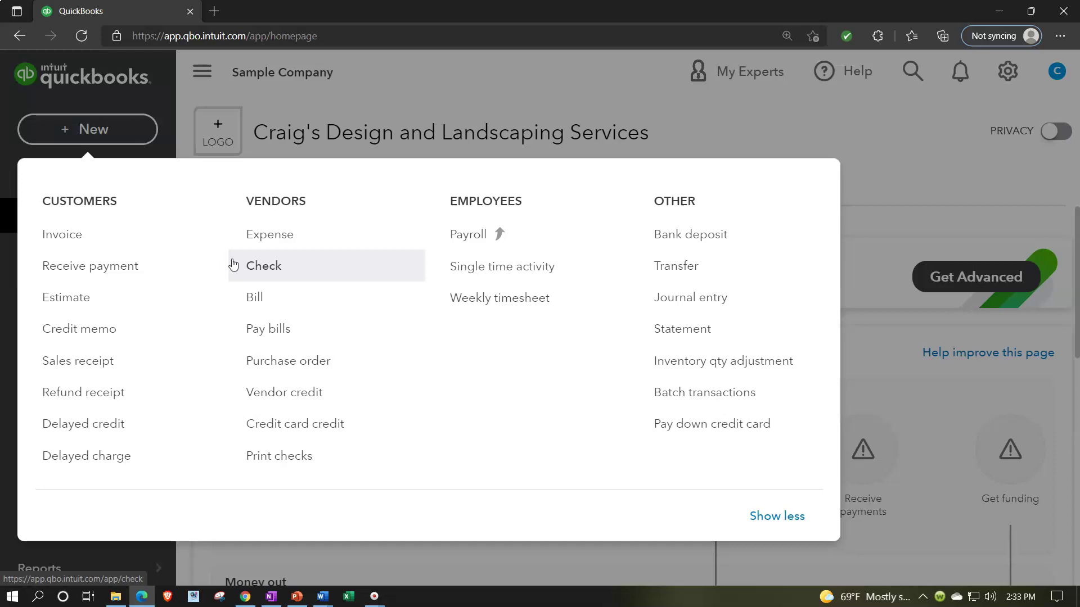
{"action": "left_click", "coordinate": [239, 245]}
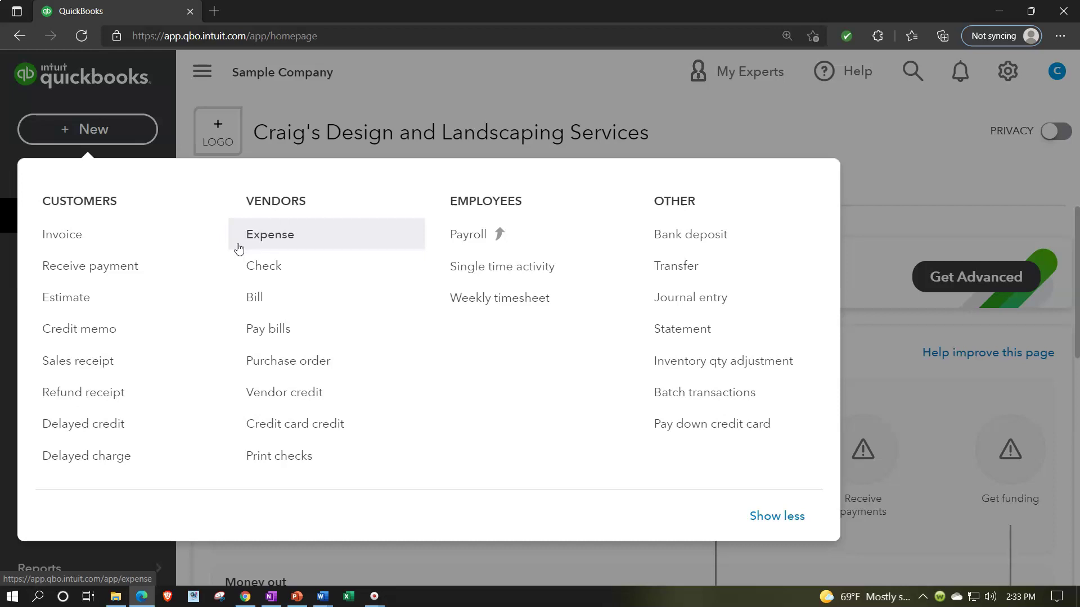
{"action": "left_click", "coordinate": [247, 317]}
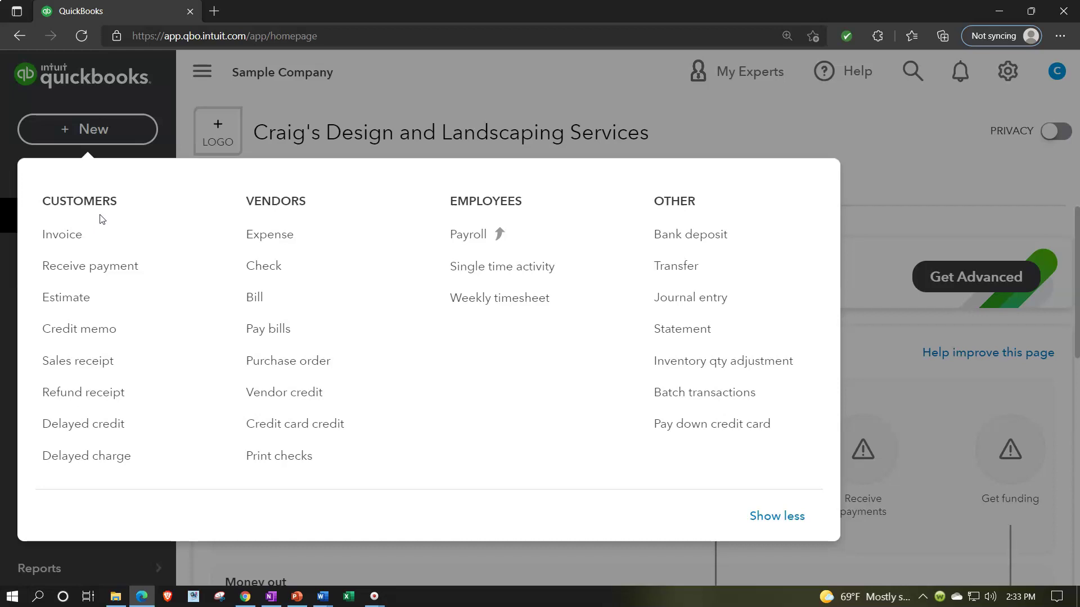
{"action": "left_click", "coordinate": [422, 87]}
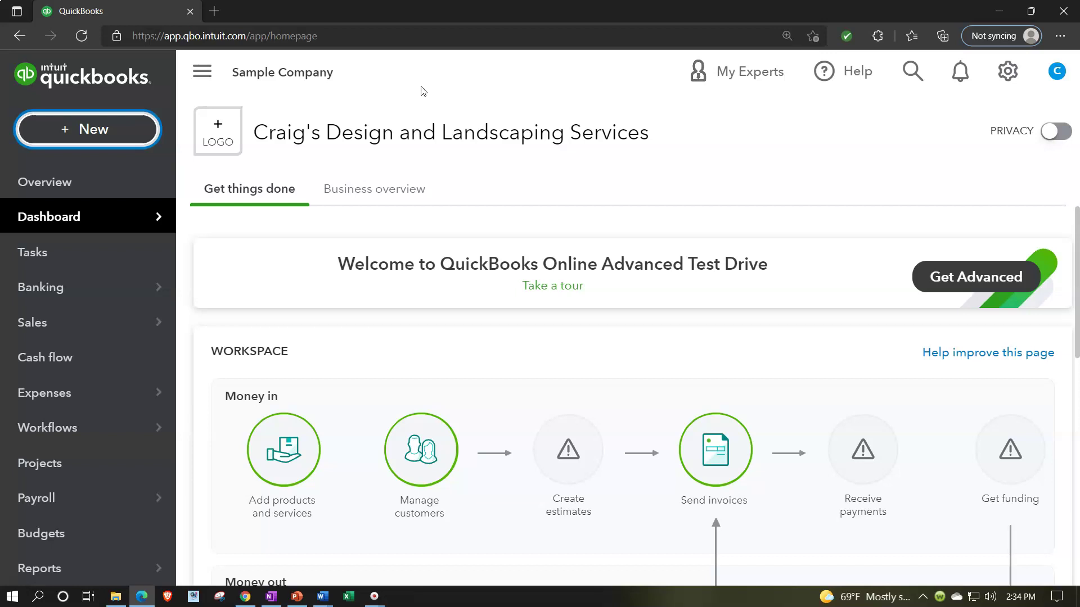
- Duplicate the QuickBooks browser tab twice so the sample company is open in three tabs
{"action": "right_click", "coordinate": [133, 12]}
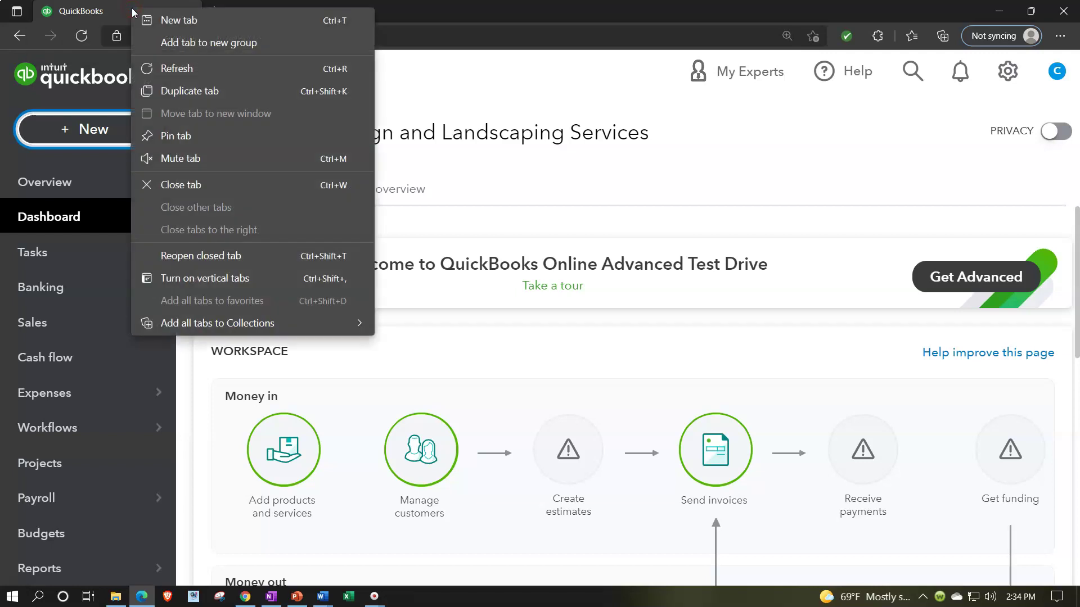
{"action": "left_click", "coordinate": [188, 92]}
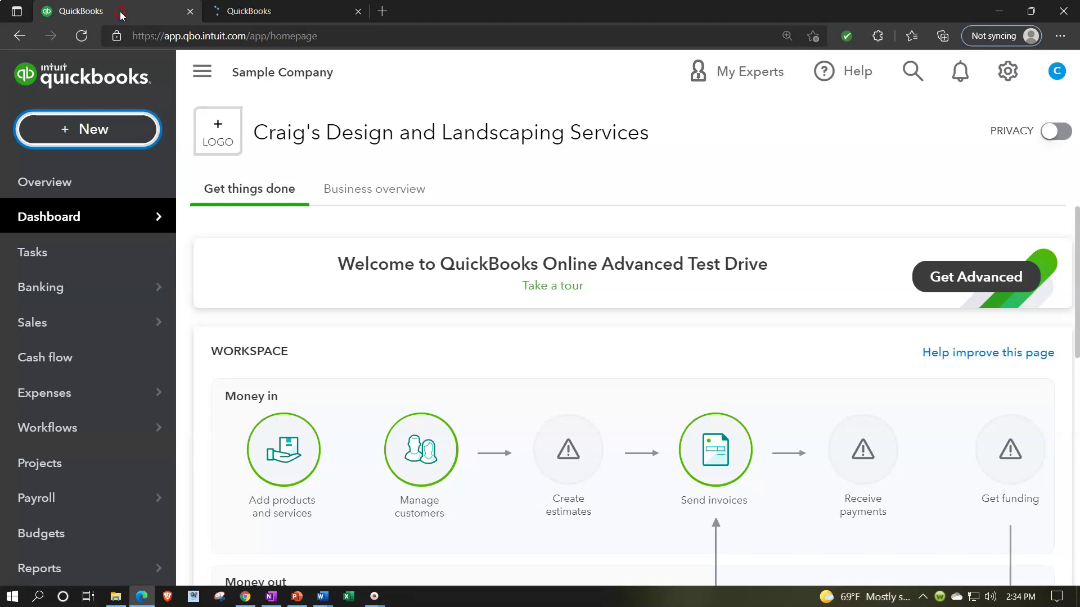
{"action": "right_click", "coordinate": [121, 13]}
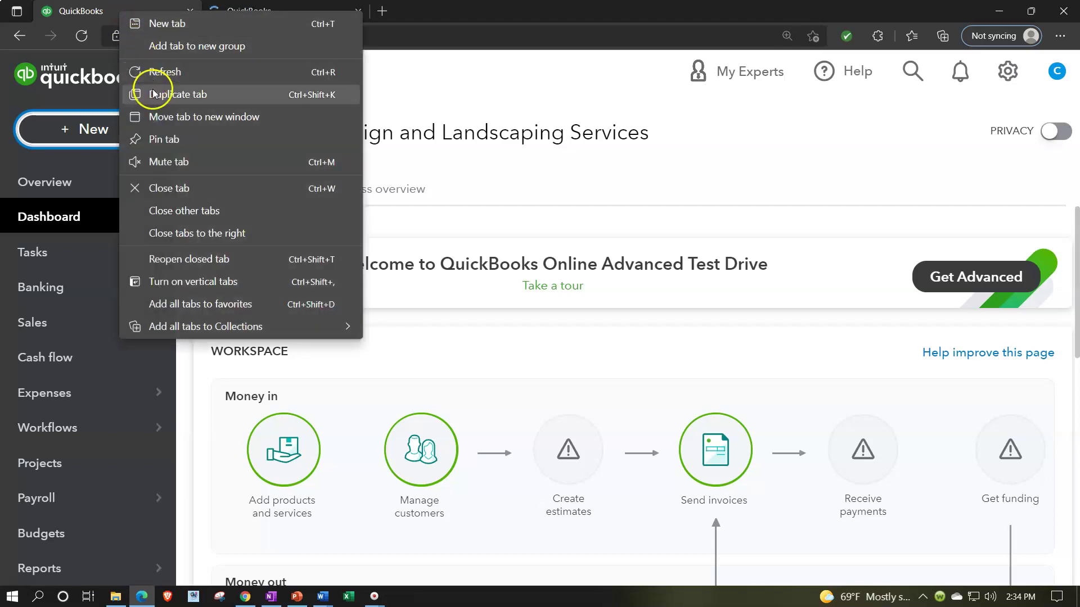
{"action": "left_click", "coordinate": [153, 93]}
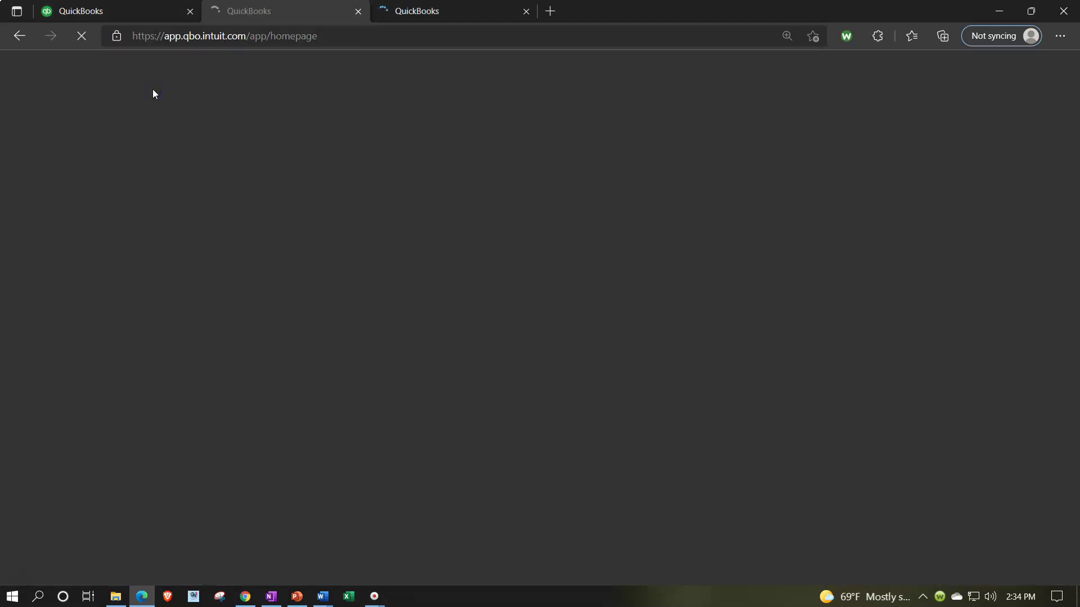
- Open the Balance Sheet report from the favorite reports in the second browser tab
{"action": "scroll", "coordinate": [77, 275], "scroll_direction": "down", "scroll_amount": 3}
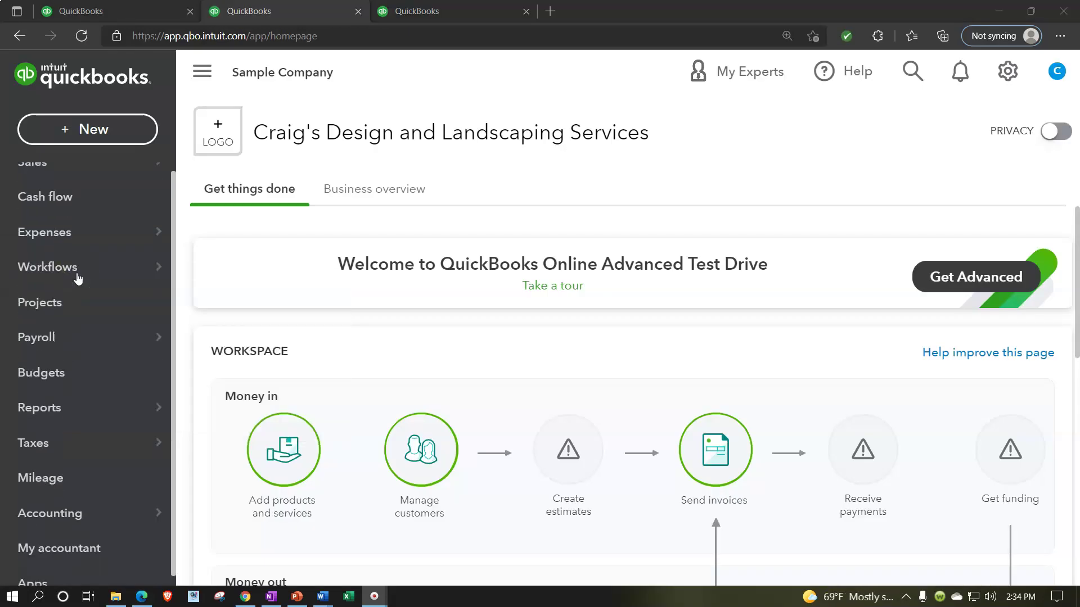
{"action": "scroll", "coordinate": [77, 275], "scroll_direction": "down", "scroll_amount": 1}
{"action": "left_click", "coordinate": [65, 397]}
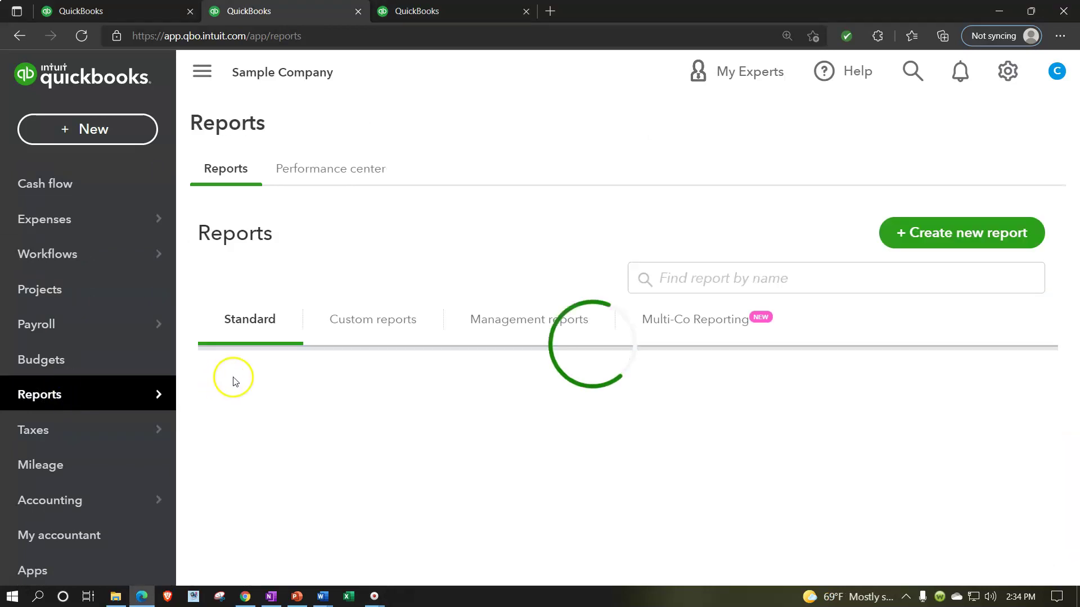
{"action": "scroll", "coordinate": [334, 389], "scroll_direction": "down", "scroll_amount": 1}
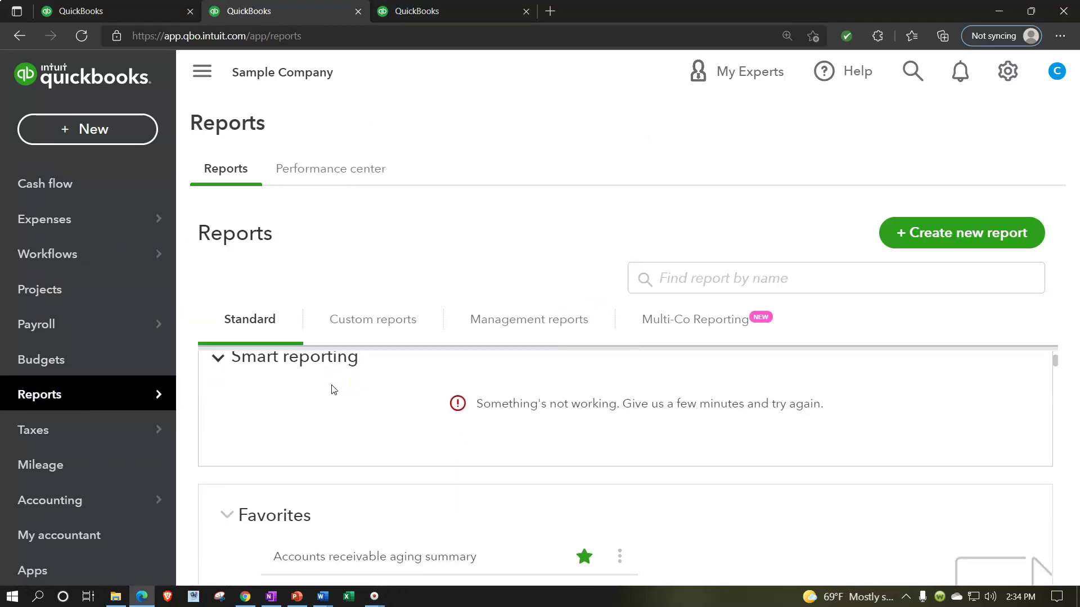
{"action": "scroll", "coordinate": [332, 388], "scroll_direction": "down", "scroll_amount": 2}
{"action": "left_click", "coordinate": [314, 449]}
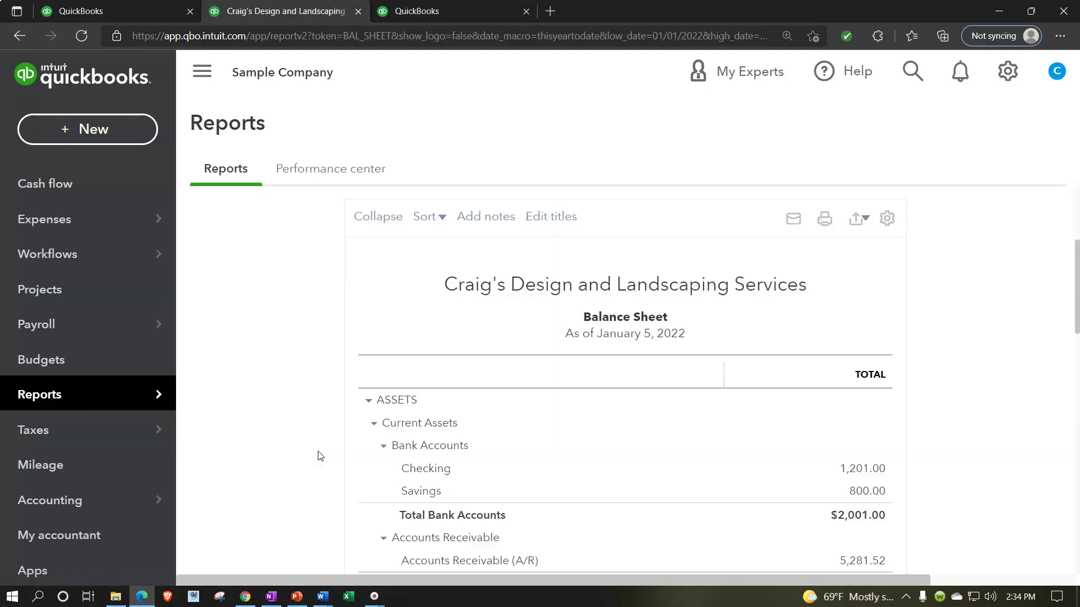
- Set the Balance Sheet report period to 01/01/2021 through 12/31/2021
{"action": "left_click_drag", "start_coordinate": [457, 296], "coordinate": [374, 314]}
{"action": "type", "text": "01/01/2021"}
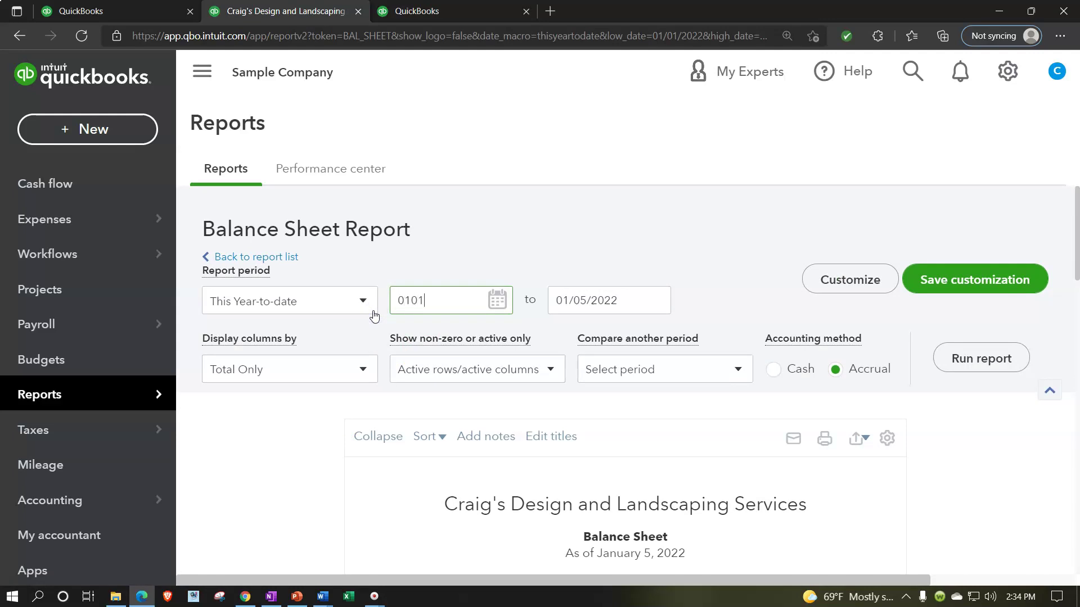
{"action": "key", "text": "Tab"}
{"action": "type", "text": "12/31/2021"}
{"action": "key", "text": "Return"}
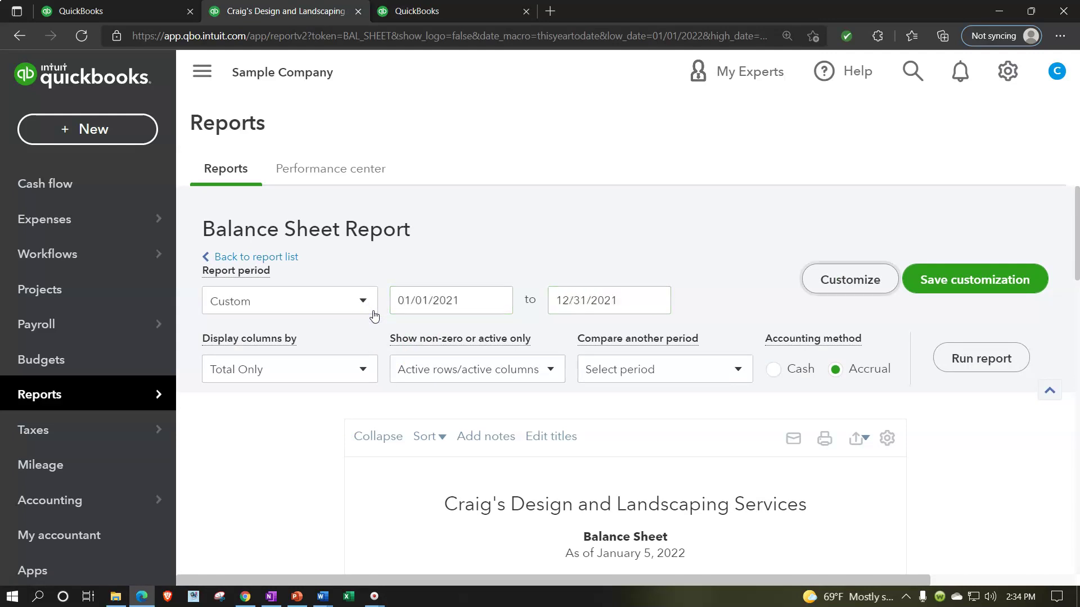
- Open the Profit and Loss report from the favorite reports in the third browser tab
{"action": "left_click", "coordinate": [438, 17]}
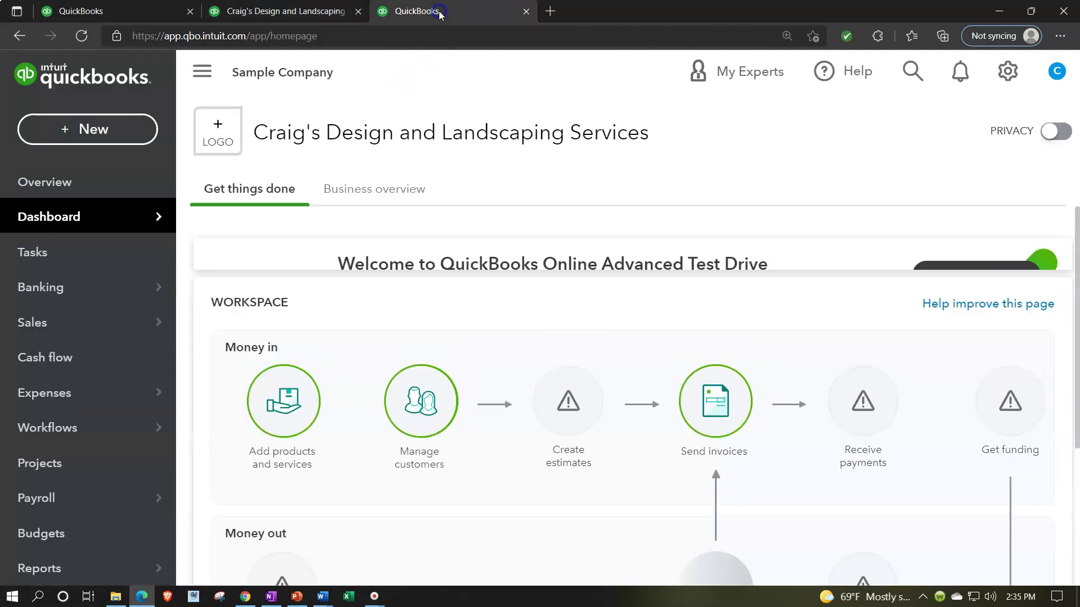
{"action": "scroll", "coordinate": [126, 328], "scroll_direction": "down", "scroll_amount": 3}
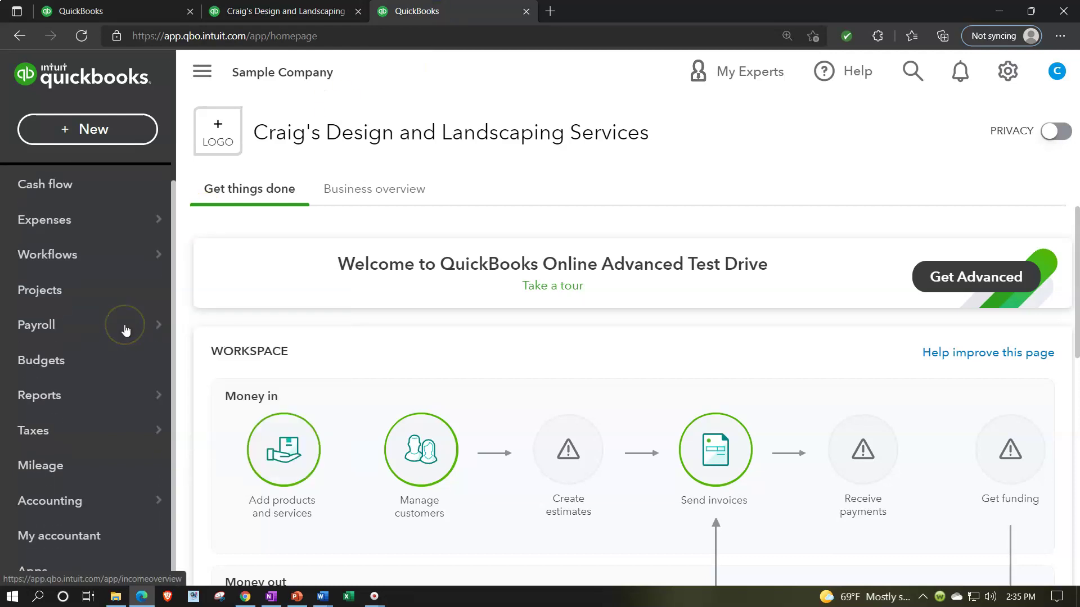
{"action": "left_click", "coordinate": [56, 396]}
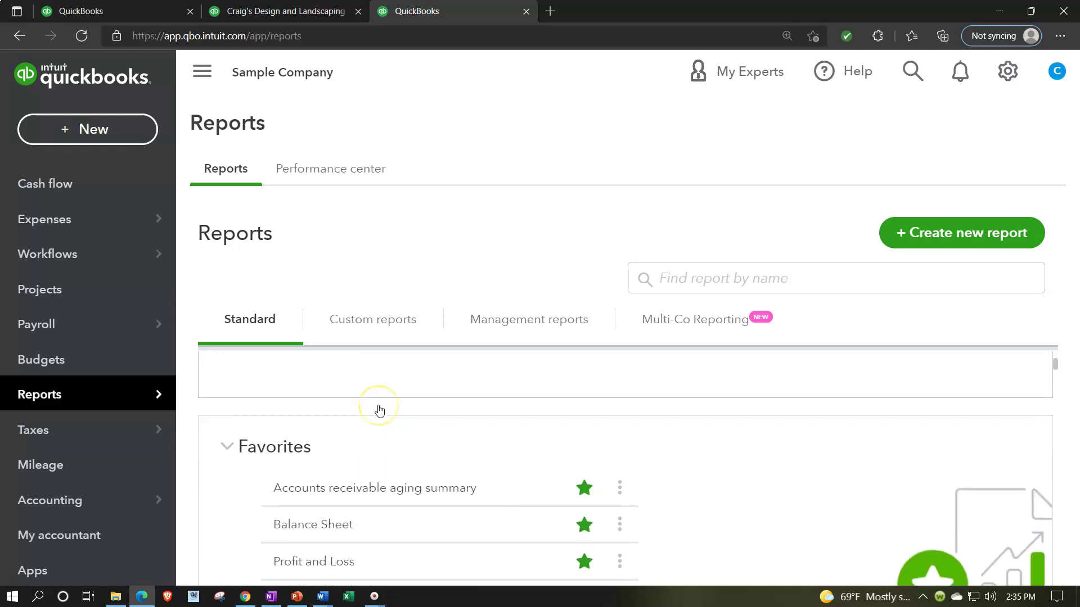
{"action": "left_click", "coordinate": [324, 488]}
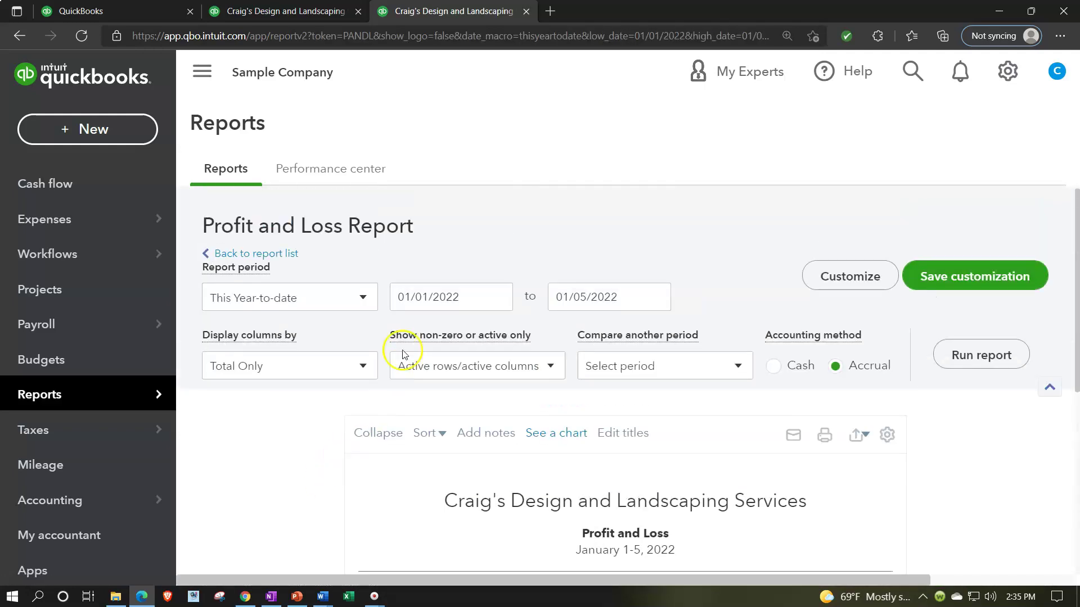
- Run the Profit and Loss report for the period 01/01/2021 to 12/31/2021
{"action": "left_click_drag", "start_coordinate": [450, 294], "coordinate": [382, 275]}
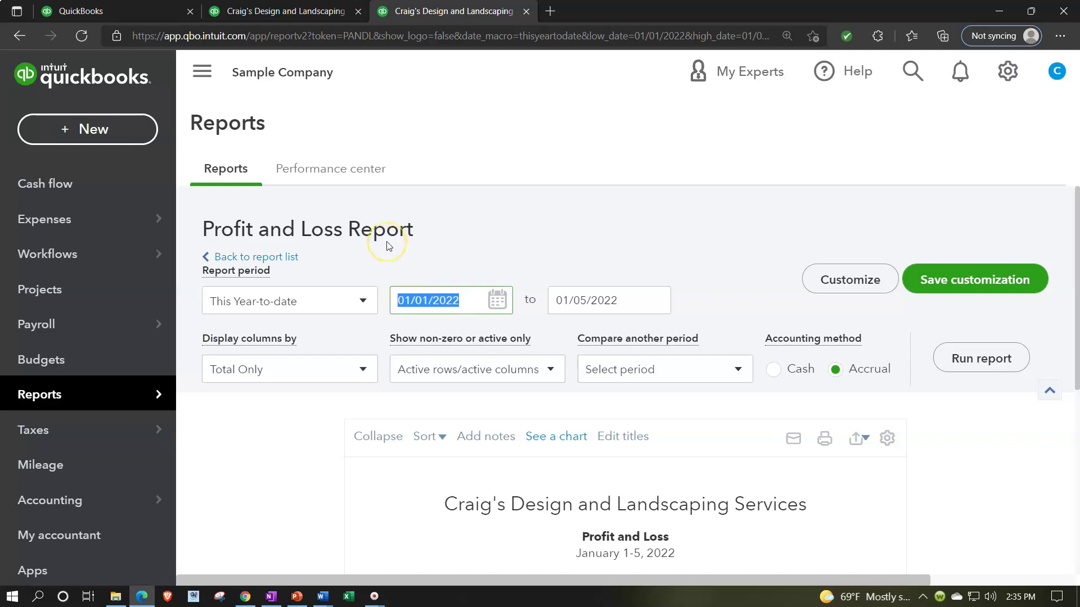
{"action": "type", "text": "01/01/2021"}
{"action": "key", "text": "Tab"}
{"action": "type", "text": "12312021"}
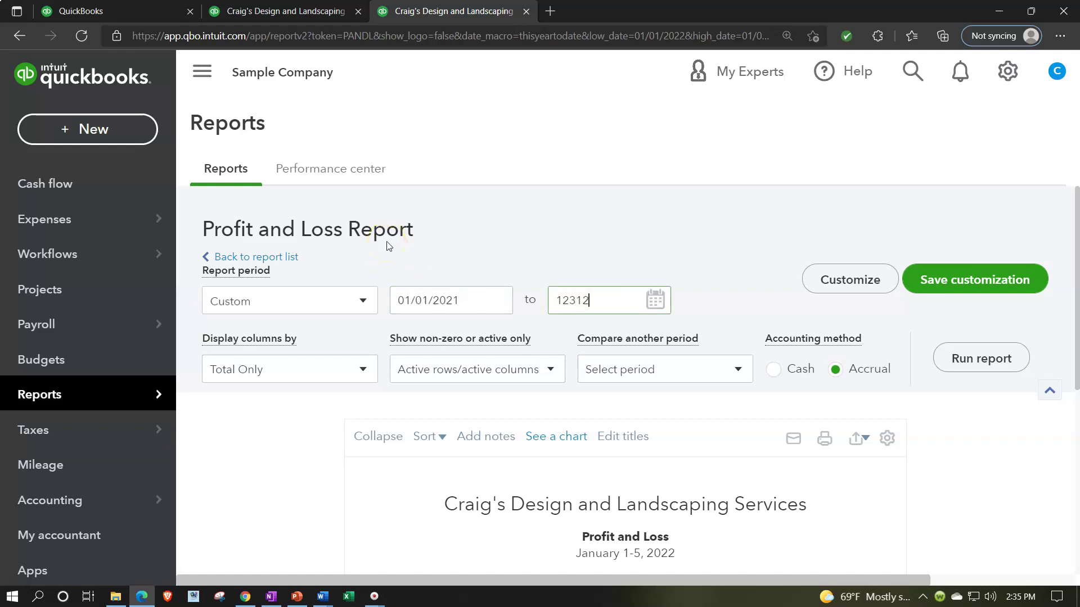
{"action": "left_click", "coordinate": [981, 358]}
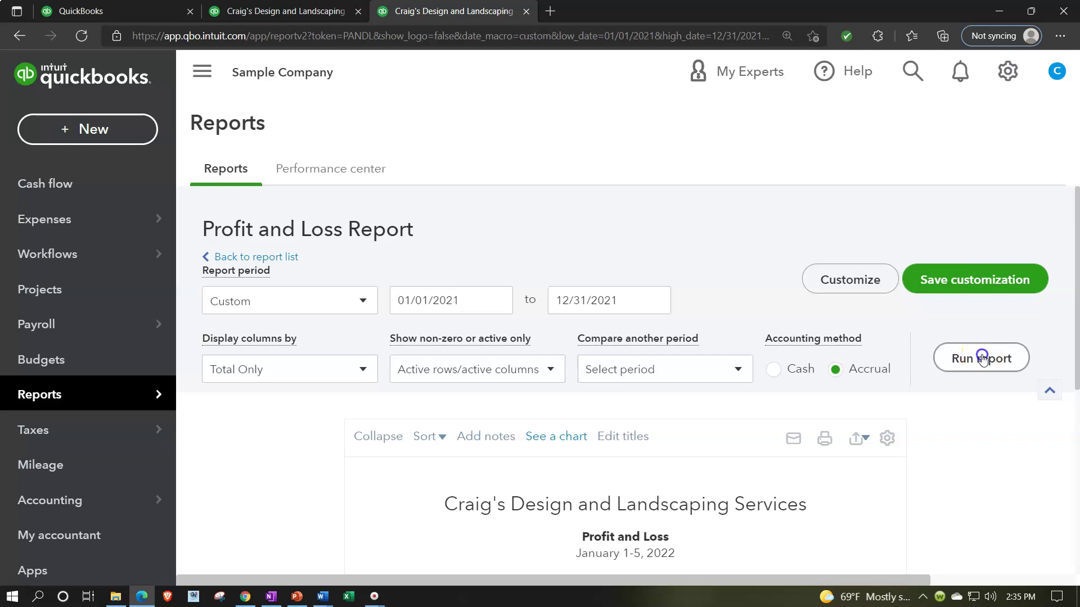
{"action": "scroll", "coordinate": [645, 385], "scroll_direction": "down", "scroll_amount": 1}
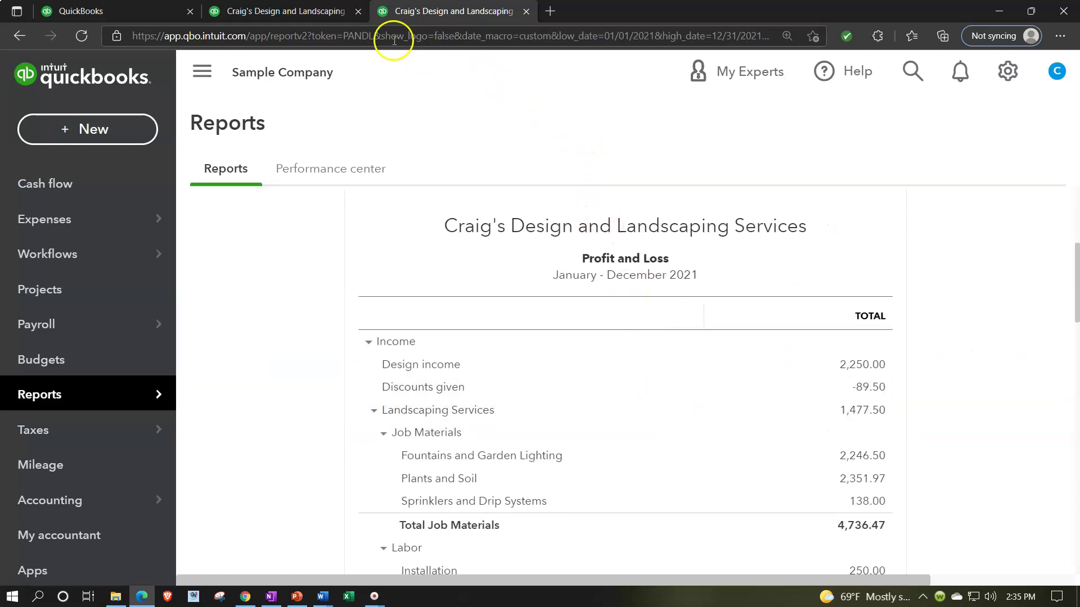
- Return to the Balance Sheet report and collapse the navigation sidebar
{"action": "left_click", "coordinate": [316, 10]}
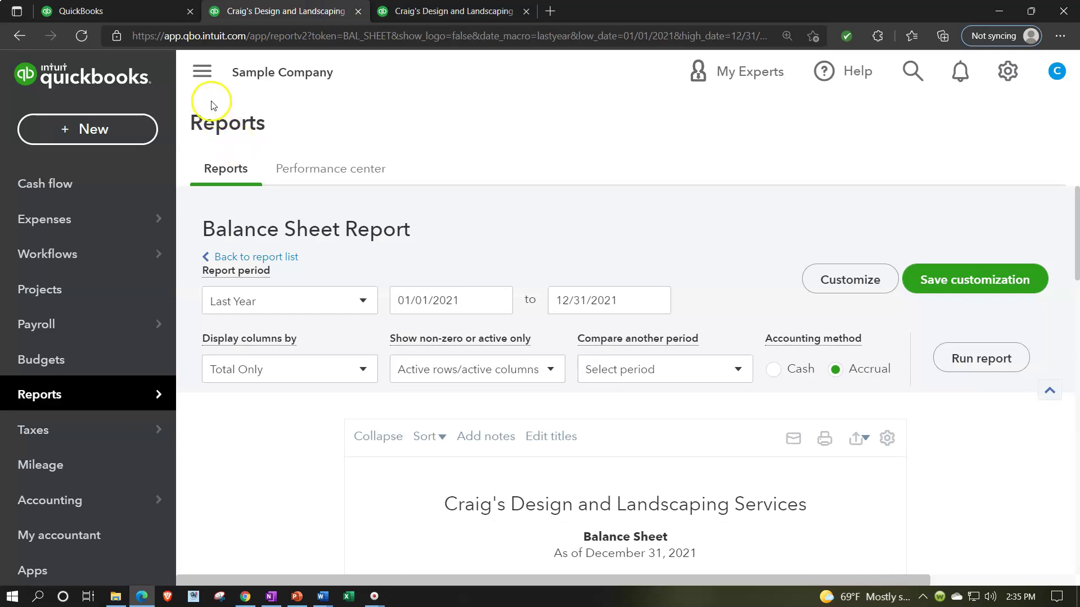
{"action": "left_click", "coordinate": [202, 76]}
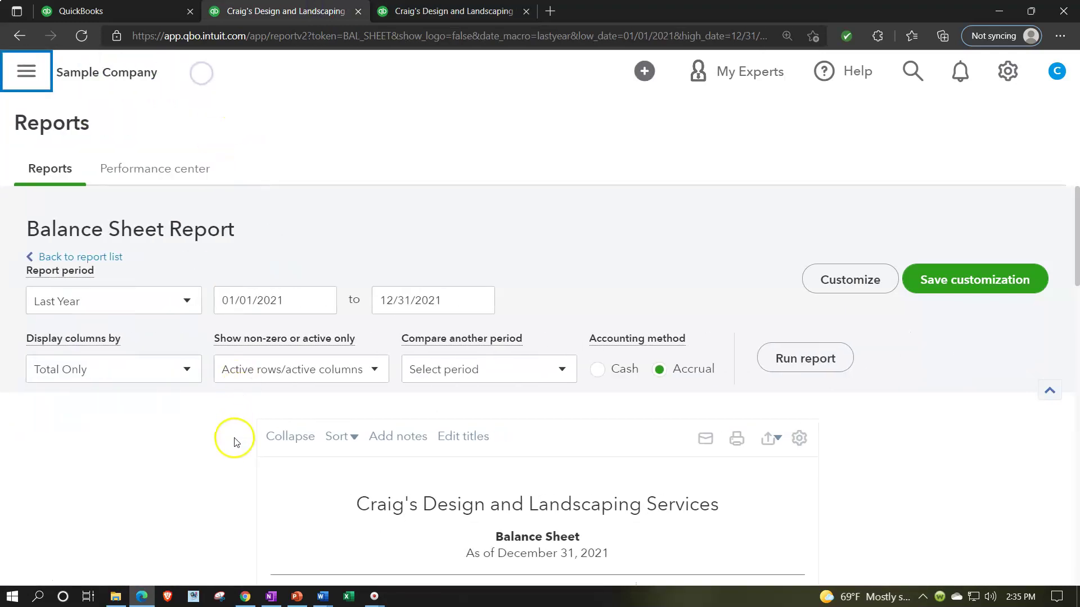
- Open the 2021 Transaction Report behind the Checking balance in the Balance Sheet
{"action": "key", "text": "ctrl+plus"}
{"action": "scroll", "coordinate": [234, 446], "scroll_direction": "down", "scroll_amount": 5}
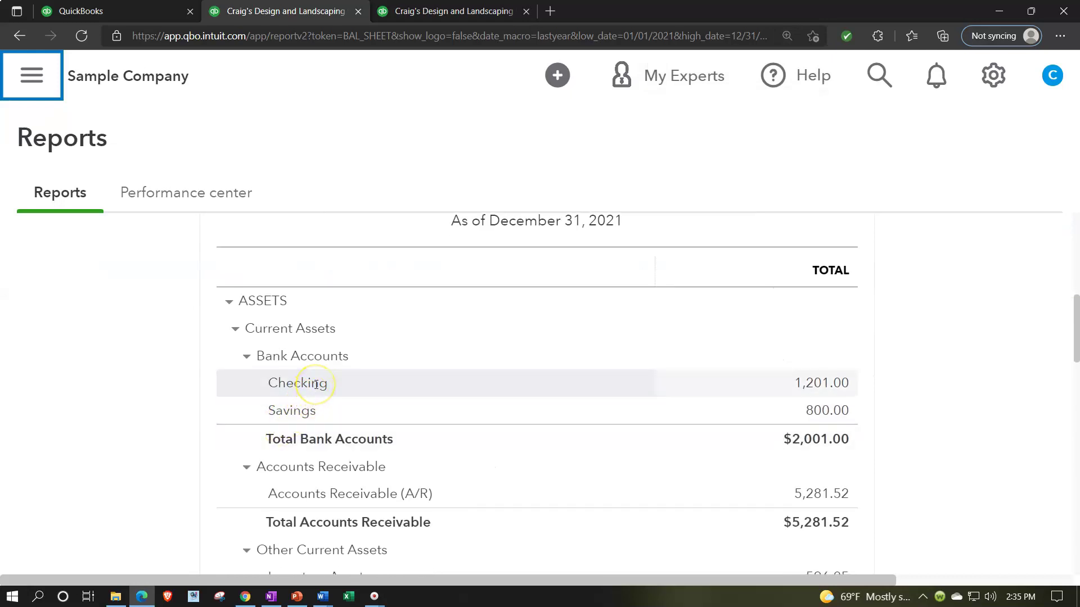
{"action": "left_click", "coordinate": [806, 382]}
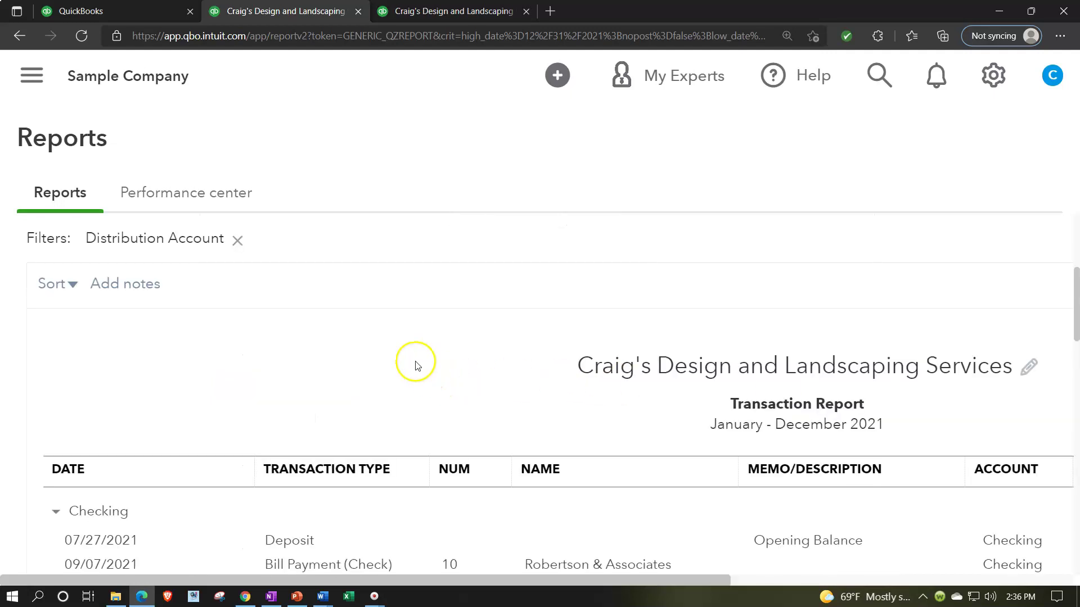
{"action": "key", "text": "ctrl+minus"}
{"action": "key", "text": "ctrl+minus"}
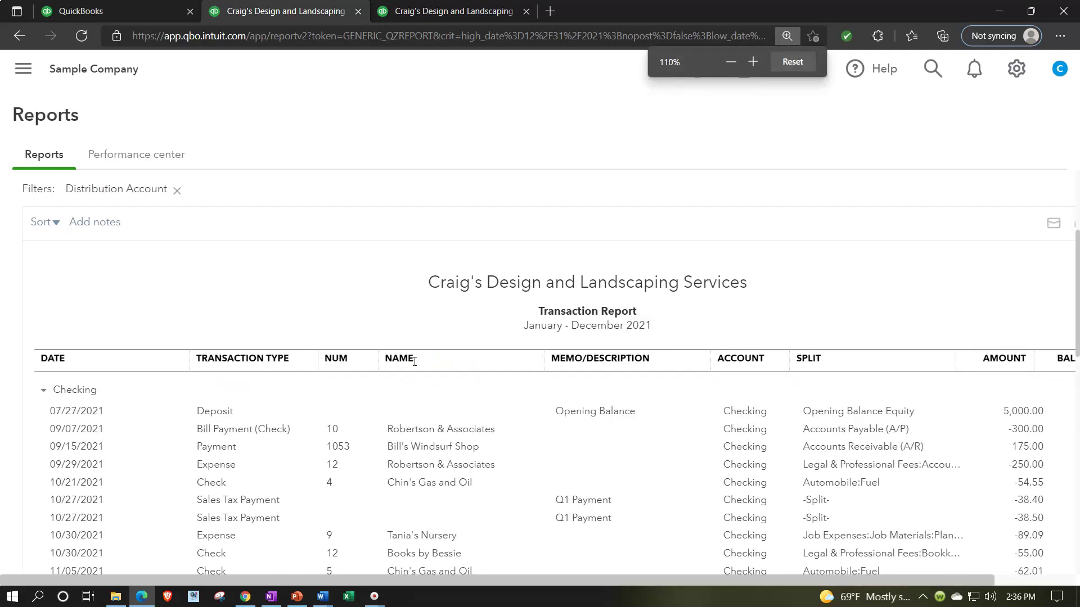
- Look through the Checking transaction types and open the 09/29/2021 expense for Robertson & Associates
{"action": "scroll", "coordinate": [414, 361], "scroll_direction": "down", "scroll_amount": 1}
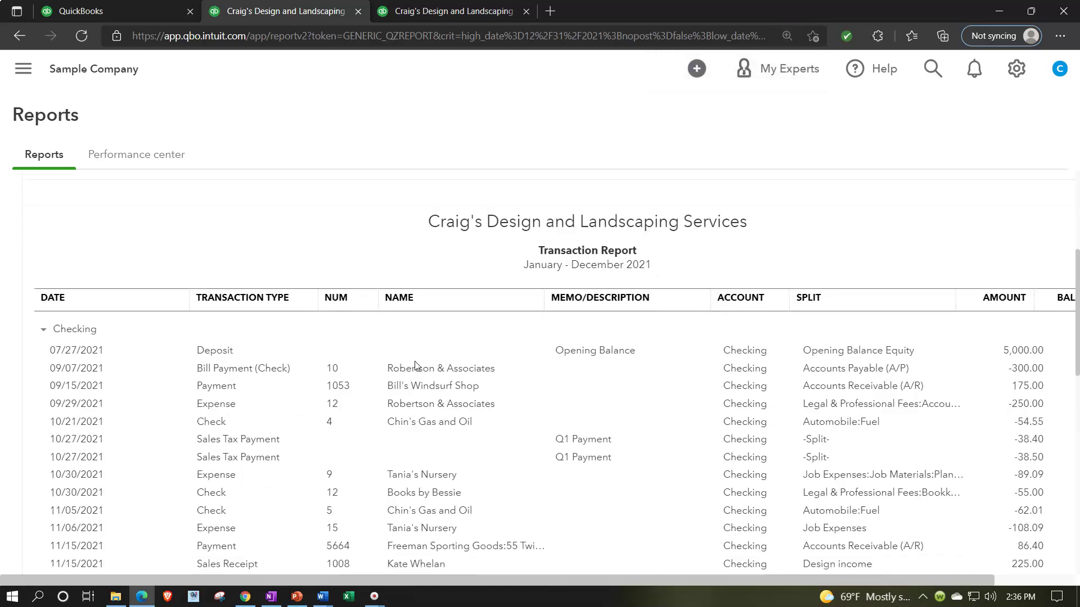
{"action": "scroll", "coordinate": [415, 366], "scroll_direction": "down", "scroll_amount": 1}
{"action": "scroll", "coordinate": [415, 365], "scroll_direction": "up", "scroll_amount": 1}
{"action": "scroll", "coordinate": [214, 427], "scroll_direction": "down", "scroll_amount": 1}
{"action": "left_click", "coordinate": [220, 483]}
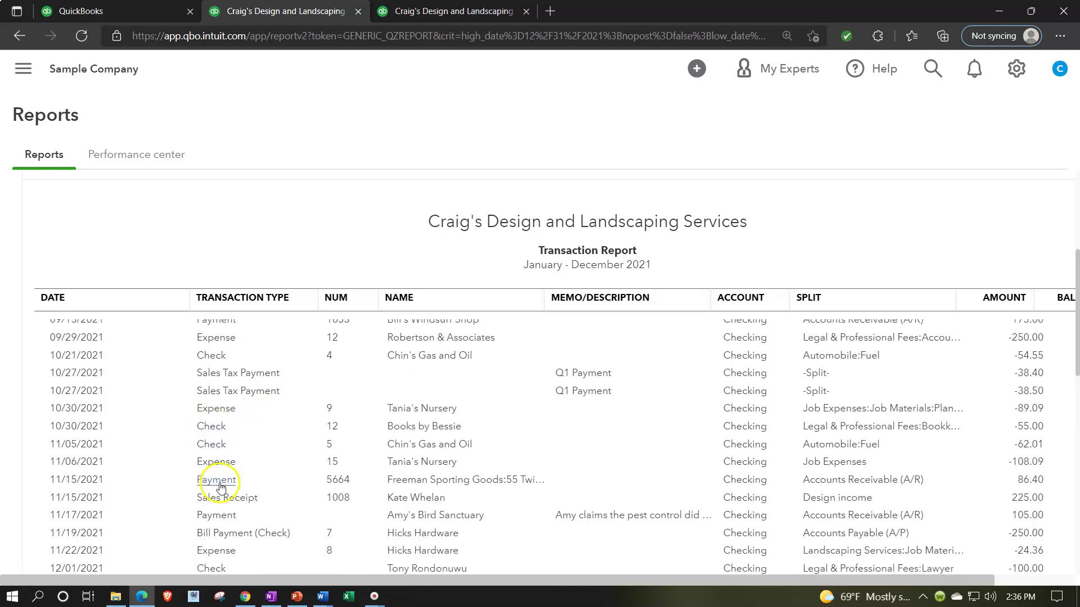
{"action": "scroll", "coordinate": [220, 482], "scroll_direction": "up", "scroll_amount": 1}
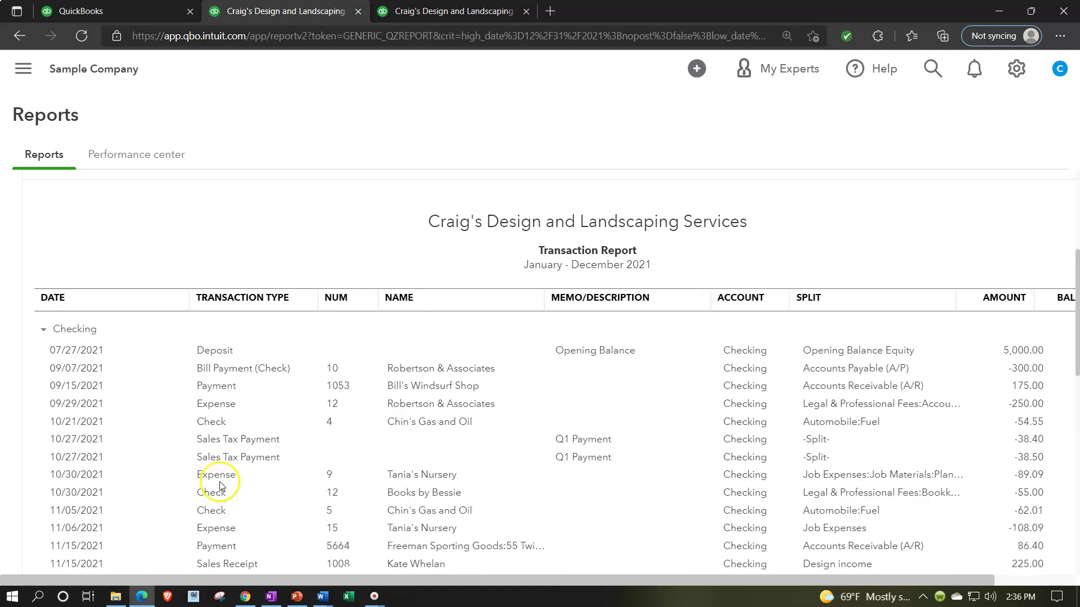
{"action": "left_click", "coordinate": [224, 408]}
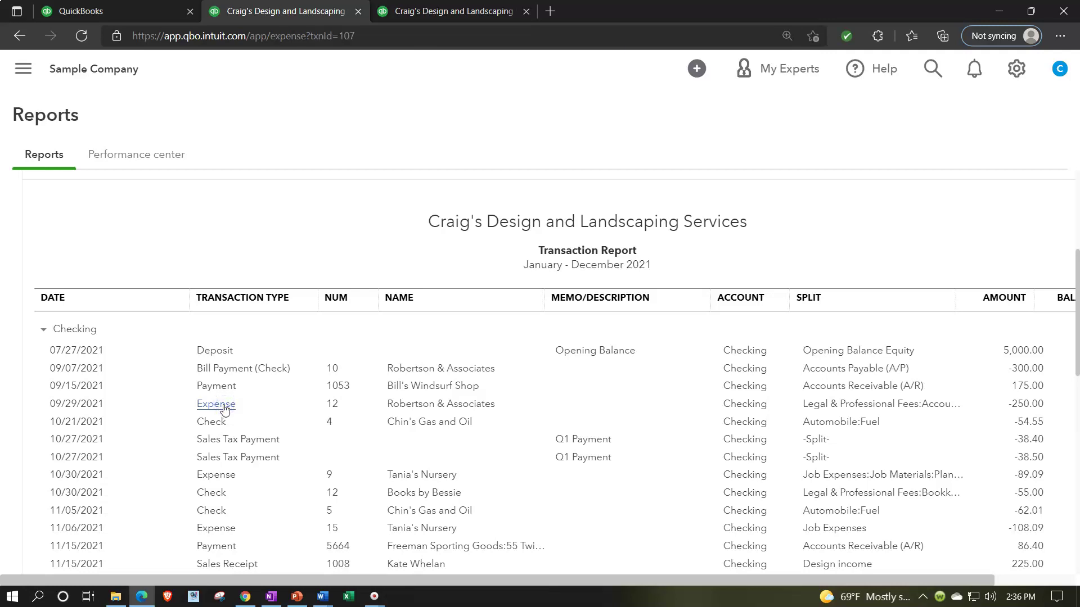
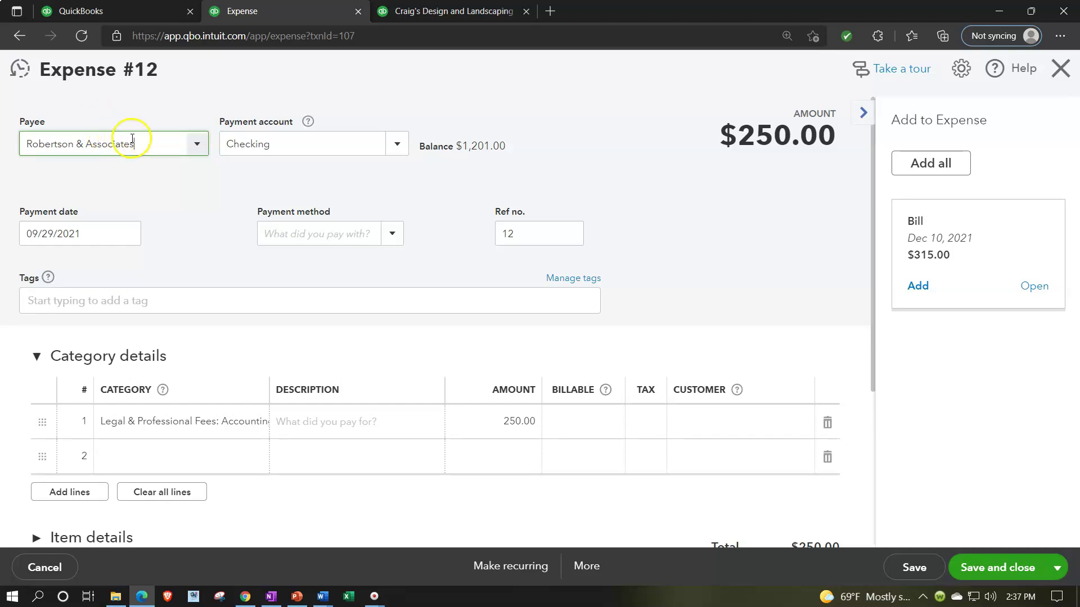
- Review the expense's header fields, including the payment account choices, payment date, payment method and reference number
{"action": "key", "text": "Tab"}
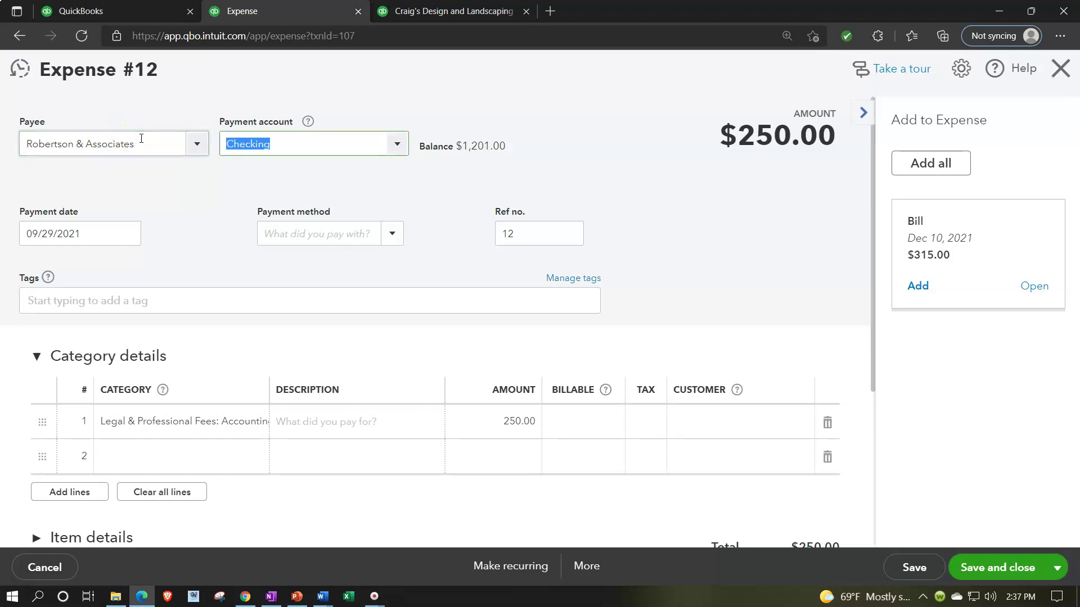
{"action": "left_click", "coordinate": [398, 144]}
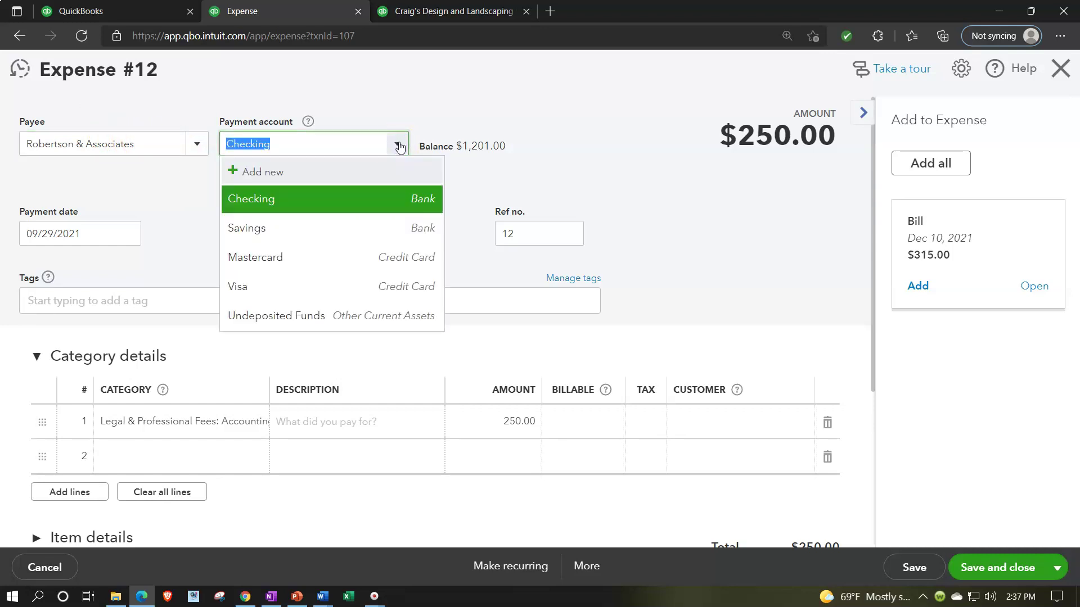
{"action": "left_click", "coordinate": [399, 145]}
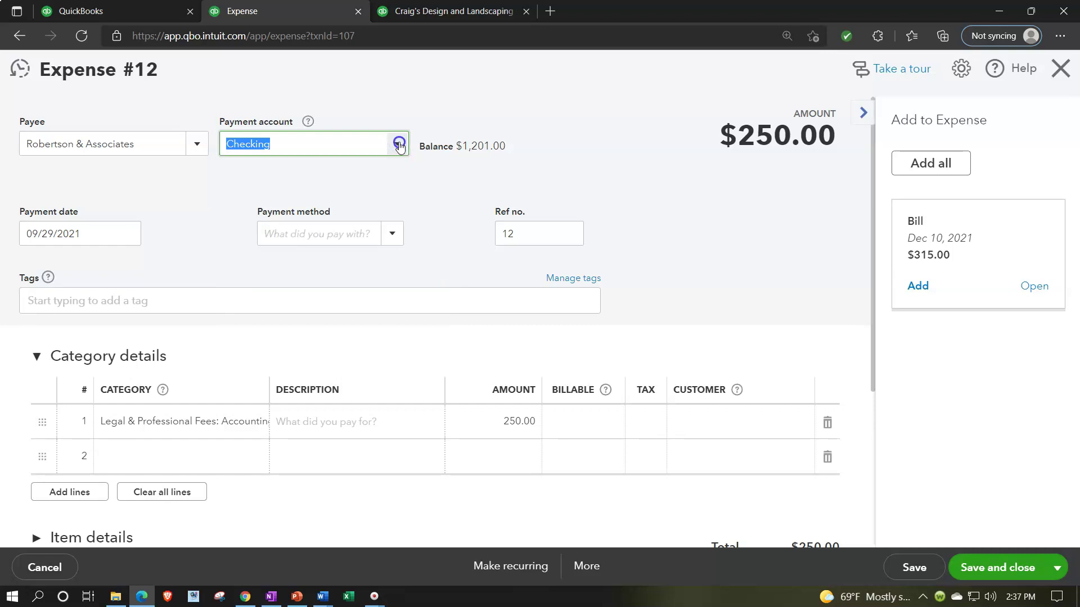
{"action": "key", "text": "Tab"}
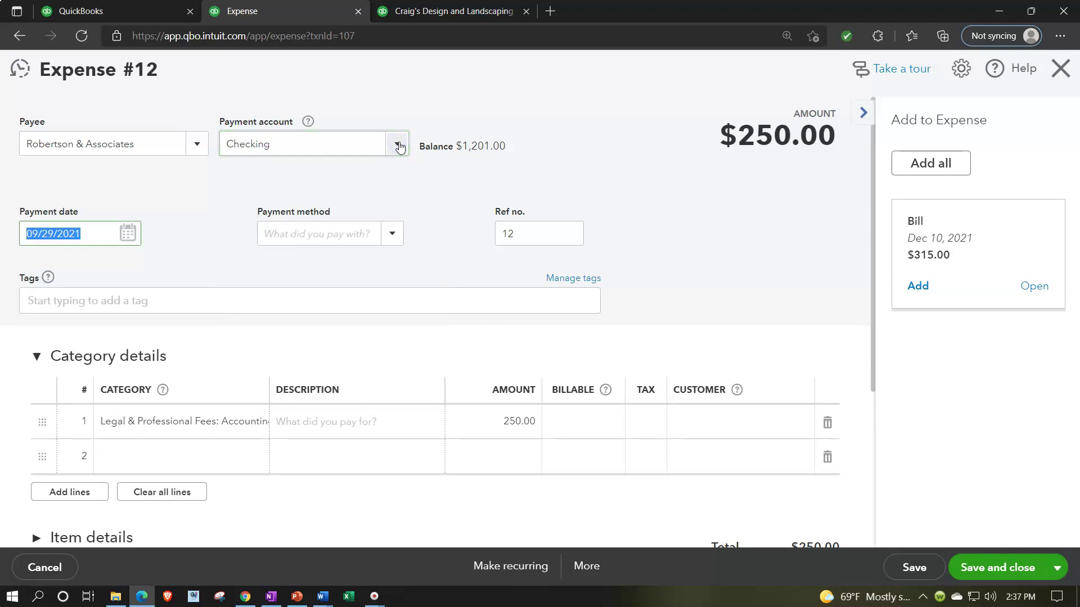
{"action": "key", "text": "Tab"}
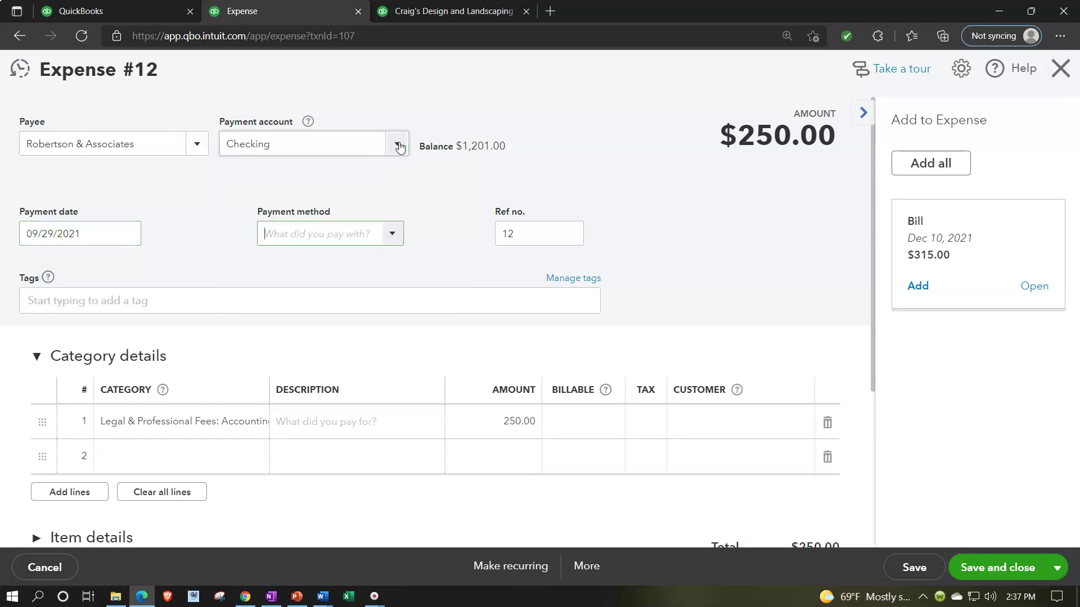
{"action": "key", "text": "Tab"}
{"action": "key", "text": "Tab"}
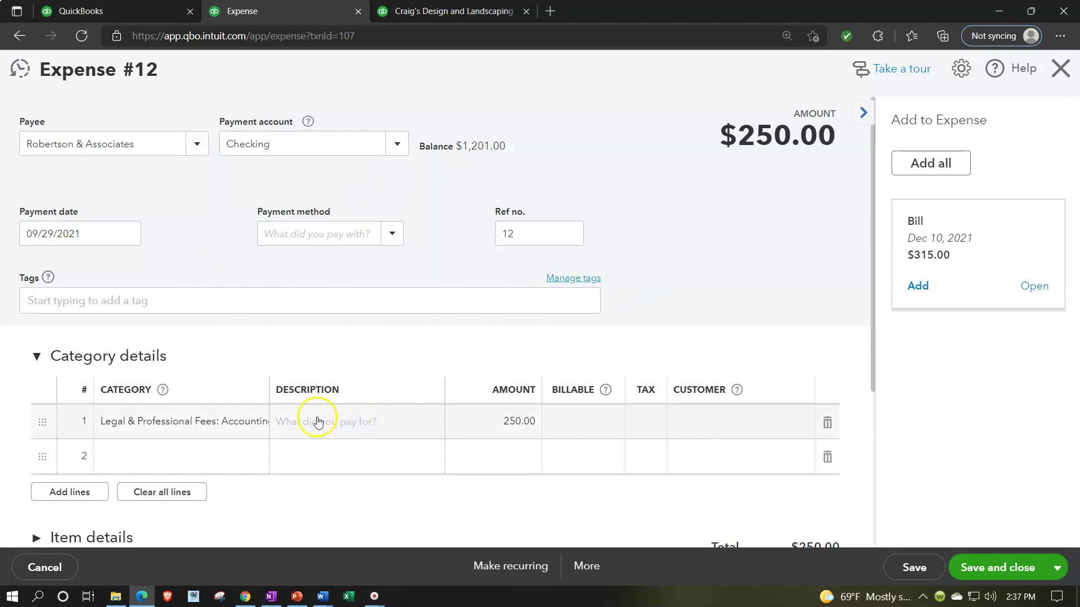
- Review the available account categories for the expense's first category line without changing the selection
{"action": "left_click", "coordinate": [226, 423]}
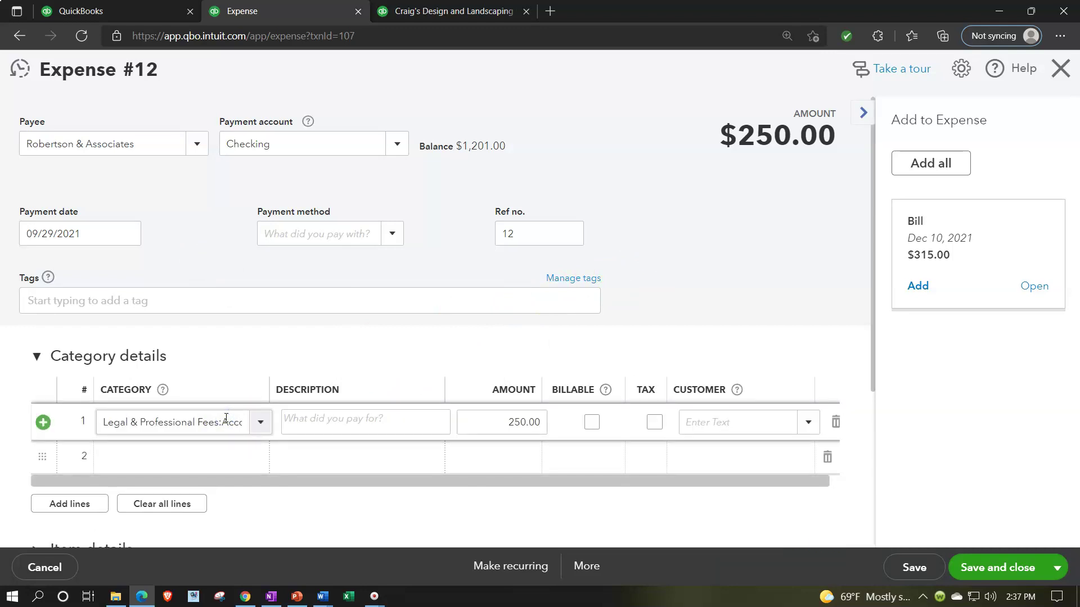
{"action": "left_click", "coordinate": [260, 424]}
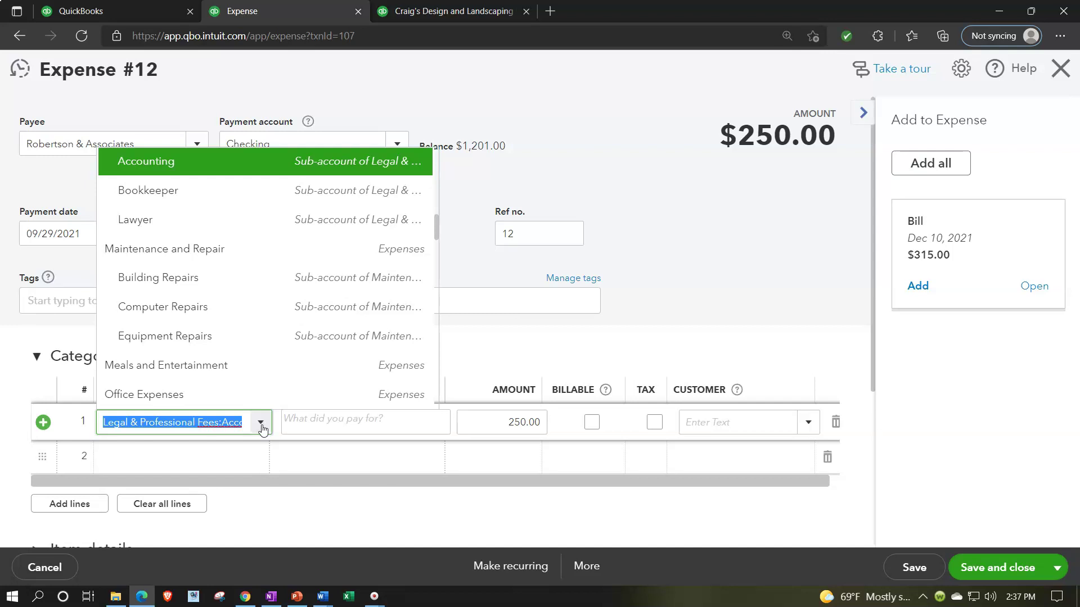
{"action": "scroll", "coordinate": [265, 362], "scroll_direction": "up", "scroll_amount": 2}
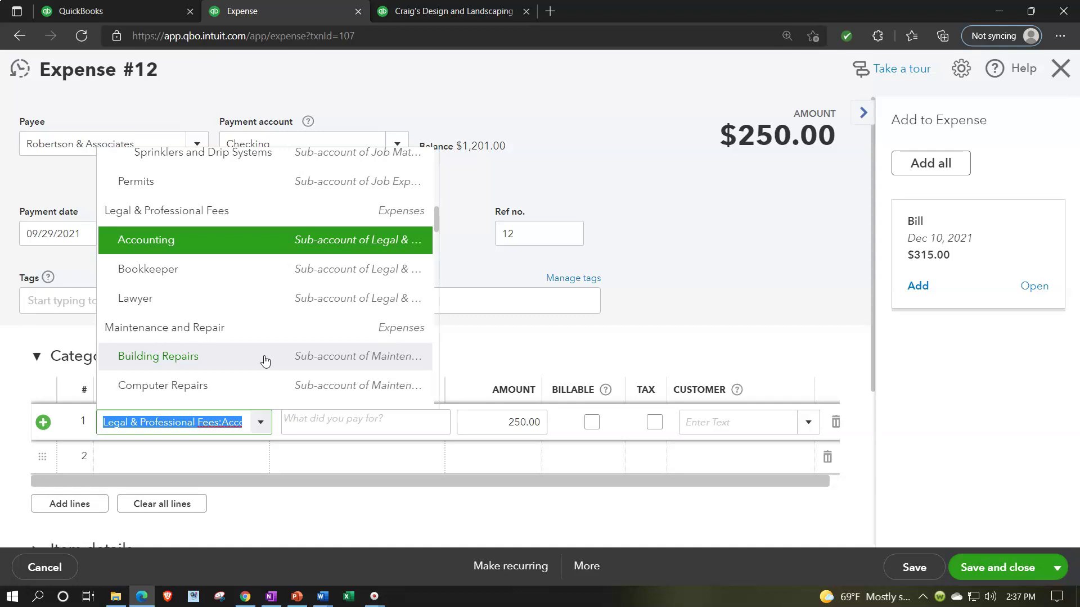
{"action": "left_click", "coordinate": [717, 268]}
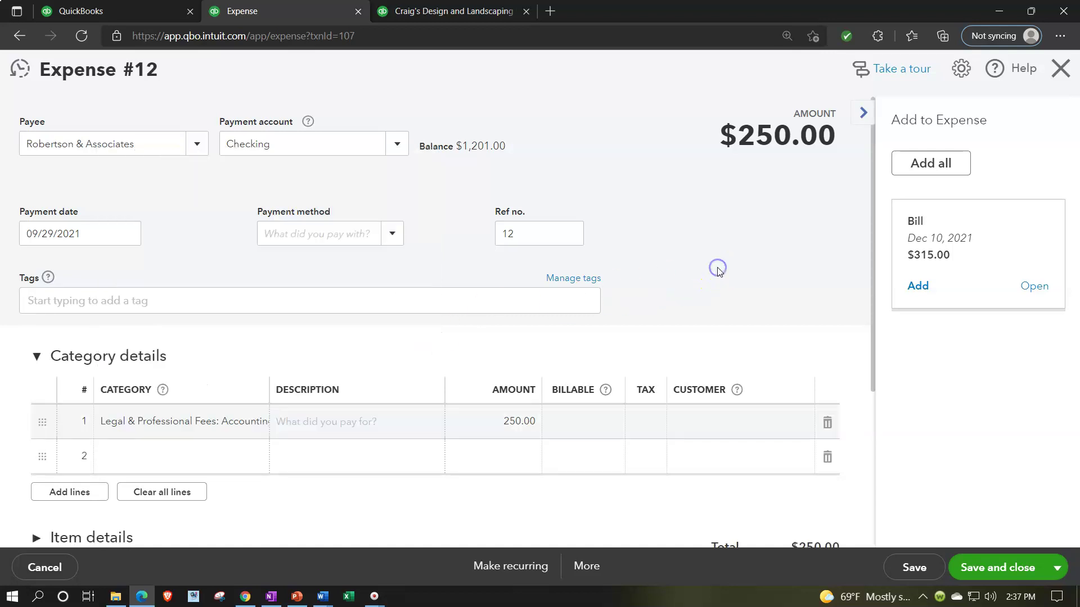
- Reset the page zoom and collapse the Add to Expense pane to widen the category details
{"action": "key", "text": "ctrl+0"}
{"action": "left_click", "coordinate": [391, 387]}
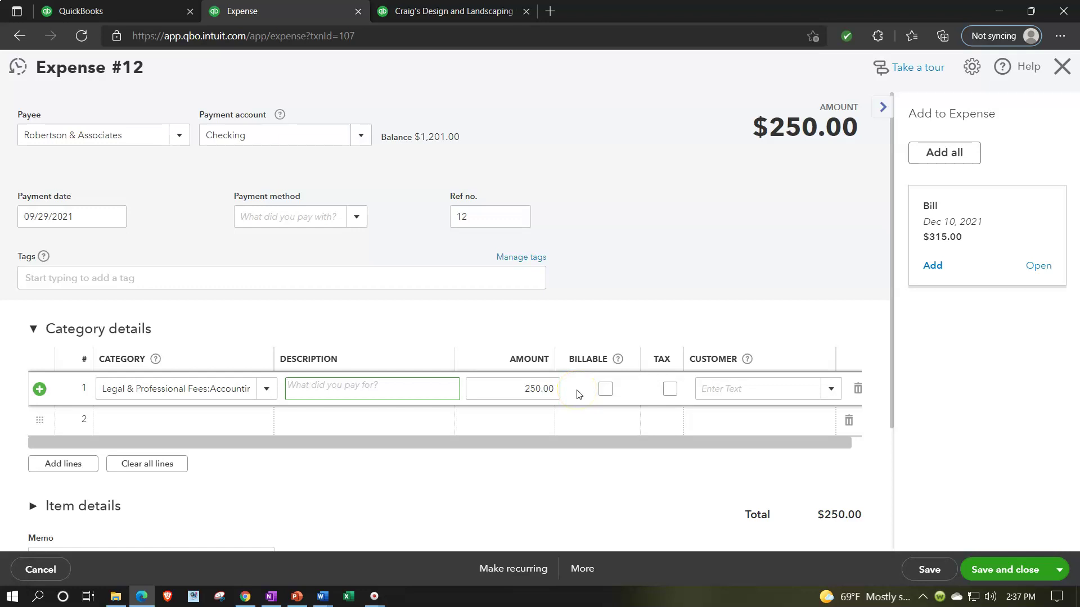
{"action": "left_click", "coordinate": [881, 108]}
{"action": "left_click", "coordinate": [784, 273]}
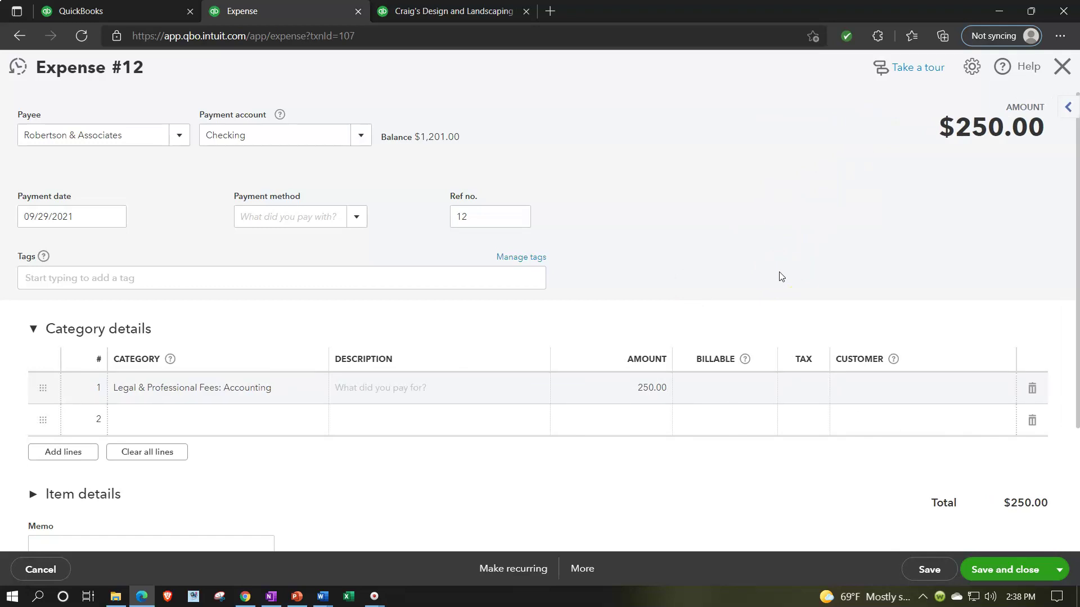
- Expand the expense's Item details section and compare its columns with those in Category details
{"action": "scroll", "coordinate": [779, 276], "scroll_direction": "down", "scroll_amount": 1}
{"action": "left_click", "coordinate": [789, 358]}
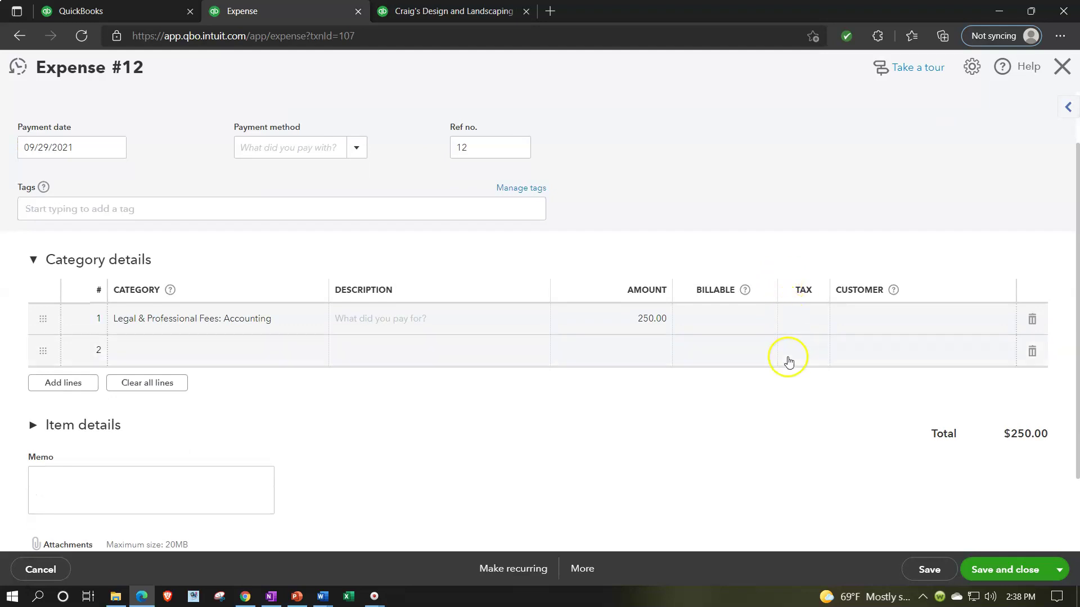
{"action": "left_click", "coordinate": [705, 433]}
{"action": "scroll", "coordinate": [702, 419], "scroll_direction": "down", "scroll_amount": 1}
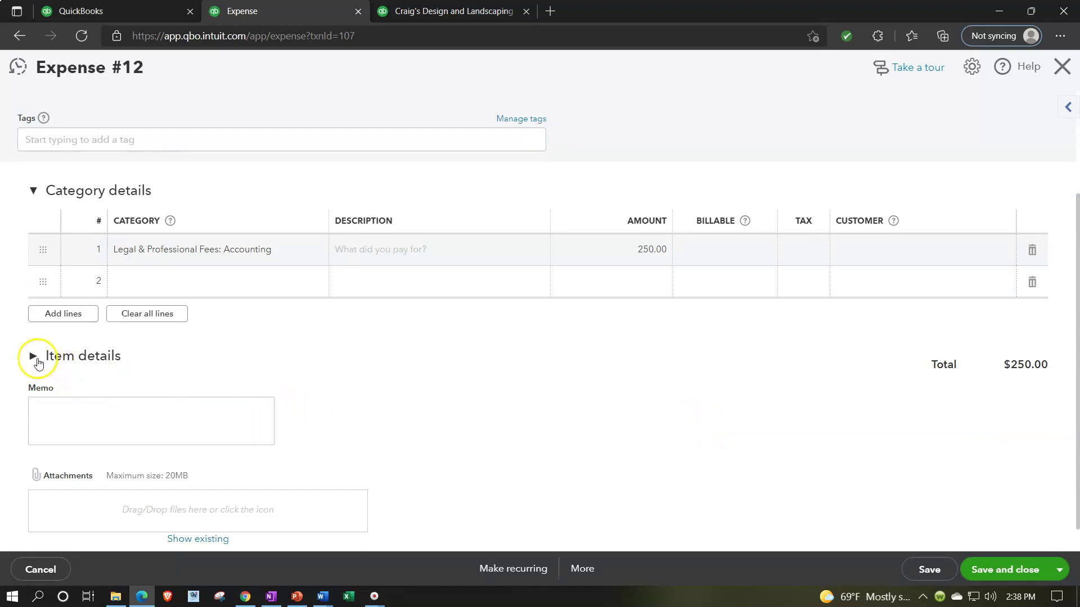
{"action": "left_click", "coordinate": [33, 357]}
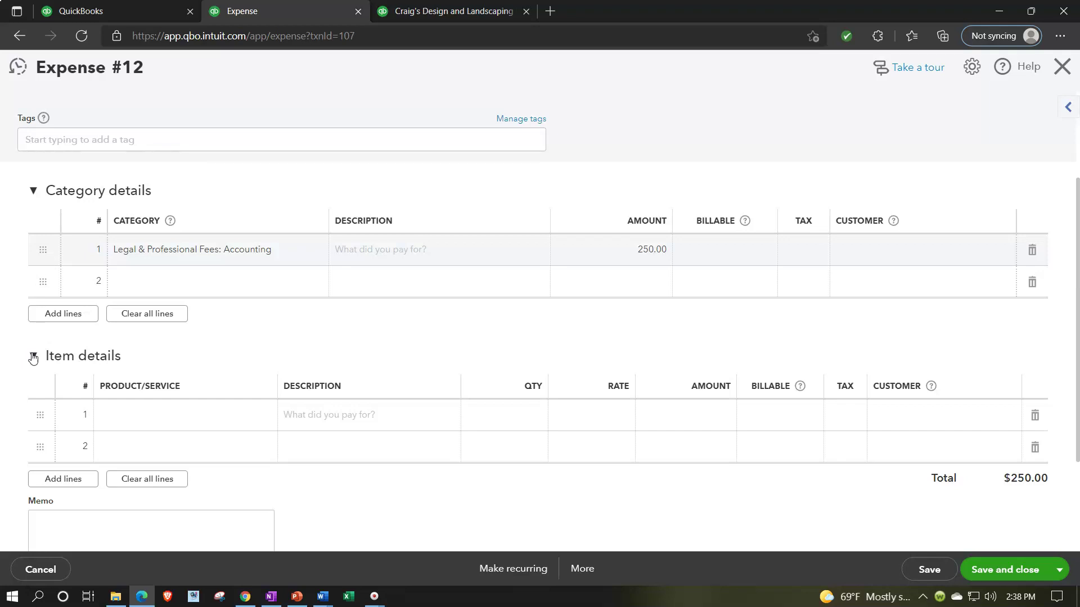
{"action": "left_click", "coordinate": [169, 269]}
{"action": "scroll", "coordinate": [39, 367], "scroll_direction": "up", "scroll_amount": 3}
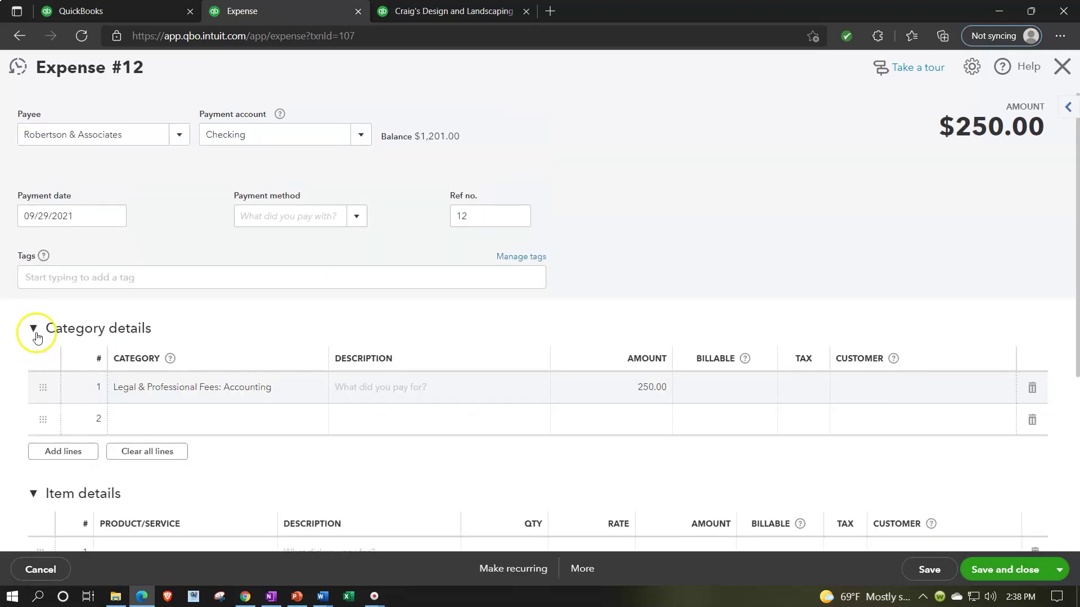
- Collapse the Category details section and close the expense without saving
{"action": "left_click", "coordinate": [33, 330]}
{"action": "left_click", "coordinate": [94, 90]}
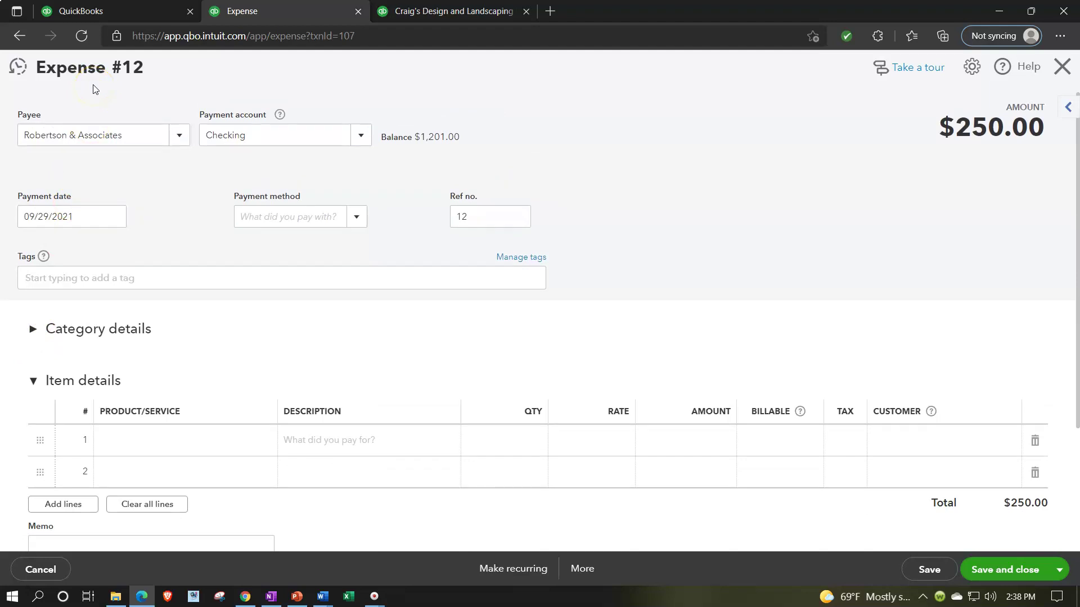
{"action": "left_click", "coordinate": [77, 89]}
{"action": "left_click", "coordinate": [1068, 68]}
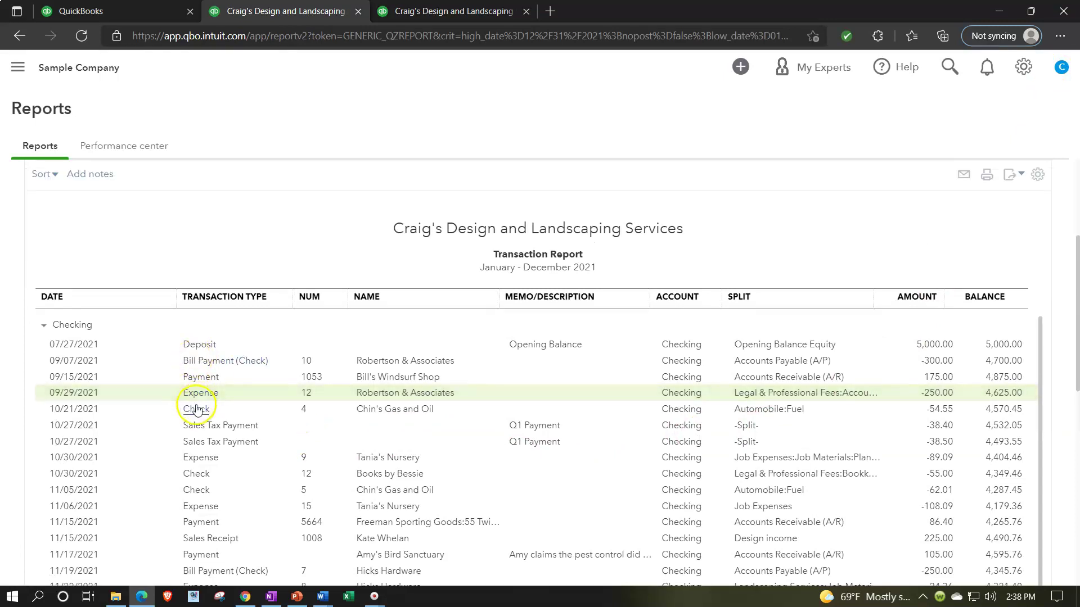
- Open the 10/21/2021 check to Chin's Gas and Oil and review its bank account, mailing address, payment date and check number fields
{"action": "left_click", "coordinate": [197, 409]}
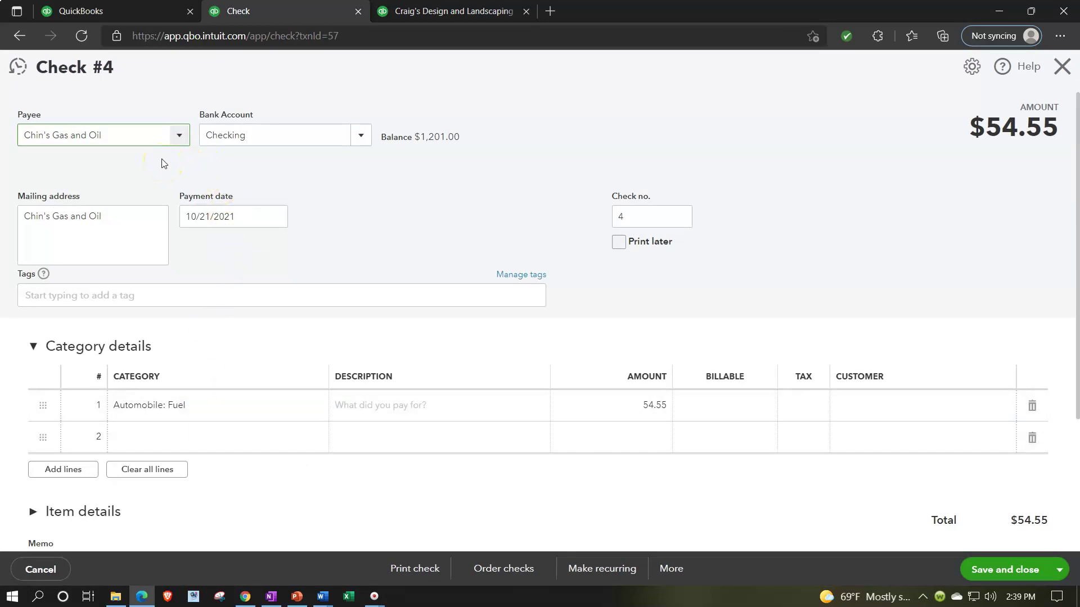
{"action": "key", "text": "Tab"}
{"action": "key", "text": "Tab"}
{"action": "key", "text": "Tab"}
{"action": "key", "text": "Tab"}
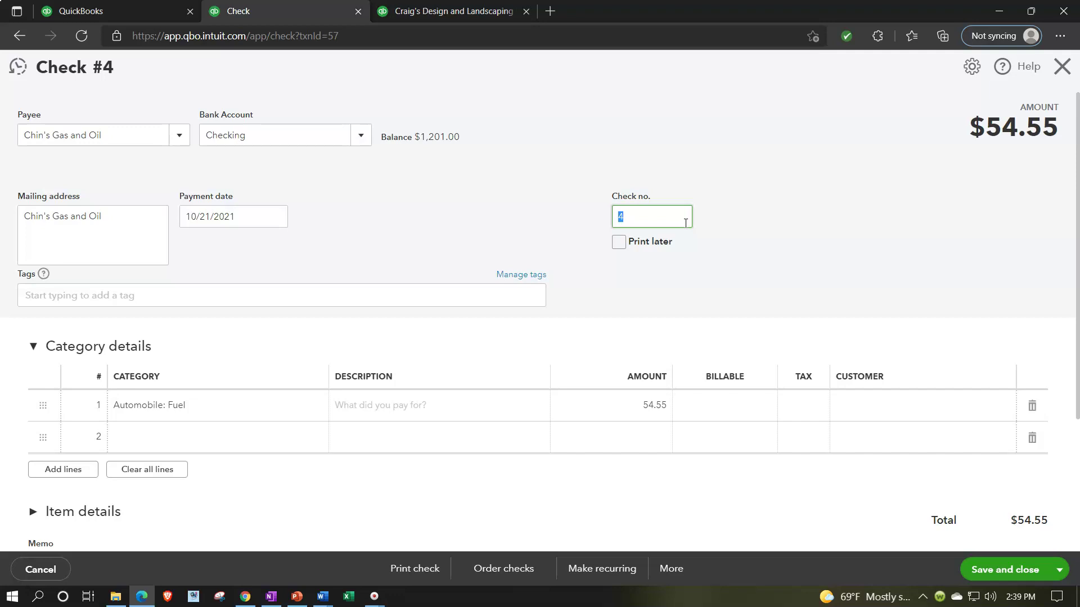
{"action": "key", "text": "shift+Tab"}
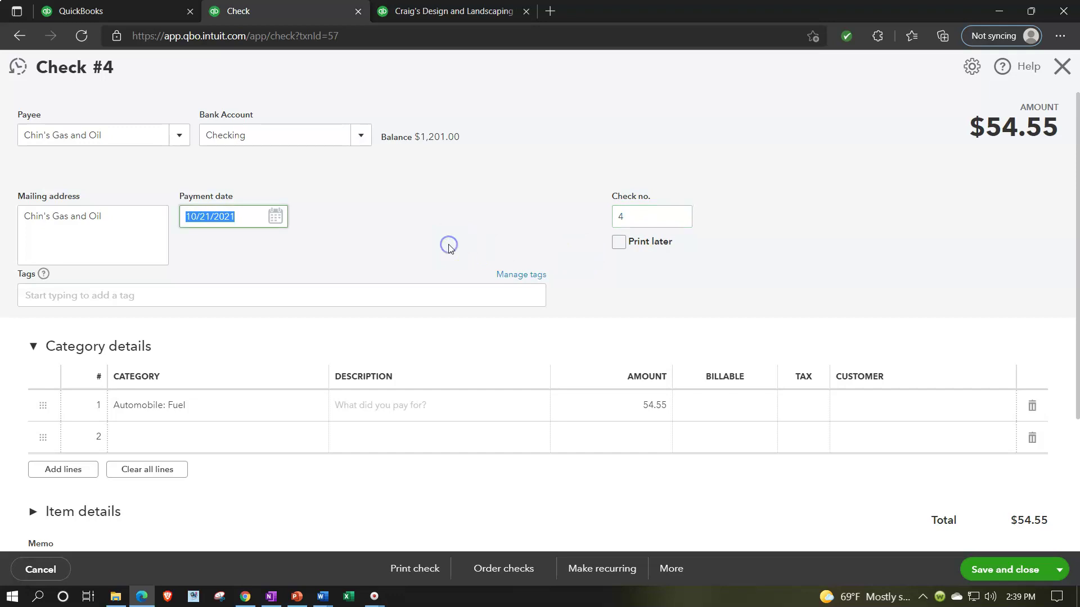
- Review the check's category details, item details and memo areas, and close the check without saving
{"action": "scroll", "coordinate": [449, 249], "scroll_direction": "down", "scroll_amount": 2}
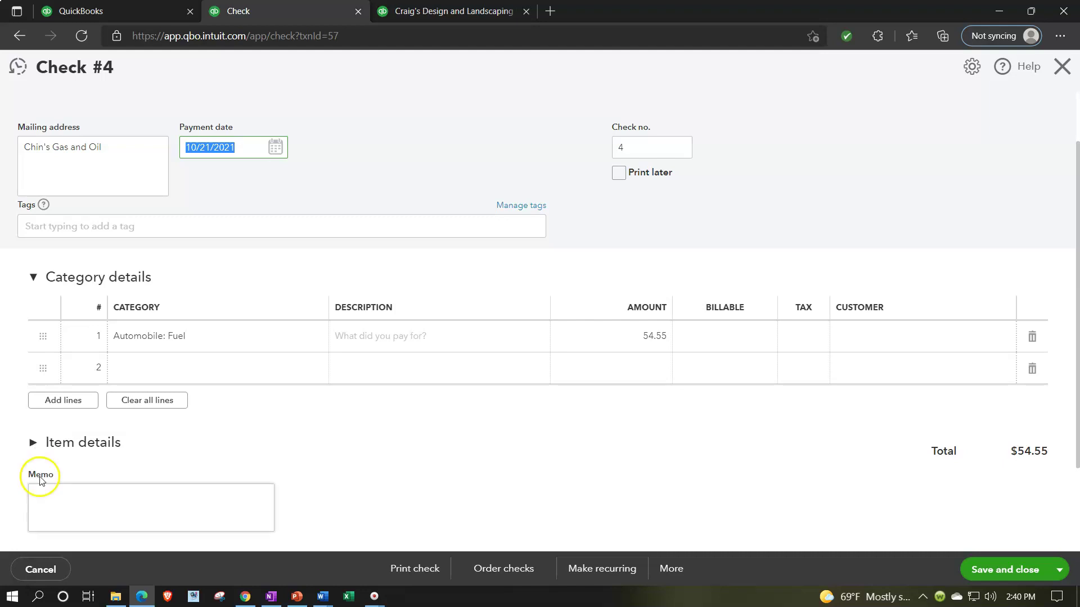
{"action": "scroll", "coordinate": [40, 456], "scroll_direction": "up", "scroll_amount": 1}
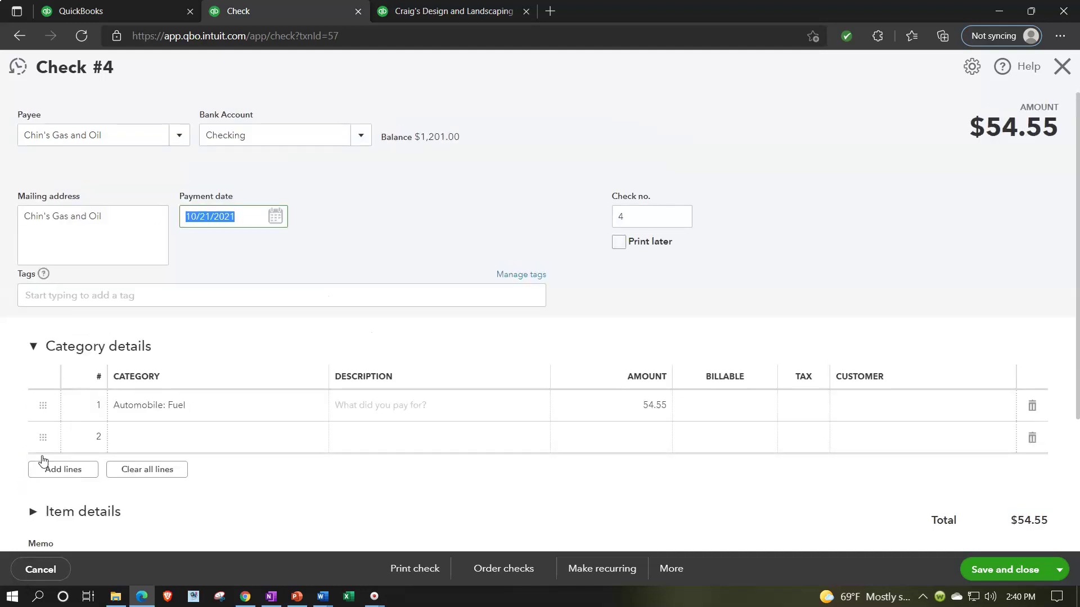
{"action": "left_click", "coordinate": [1060, 68]}
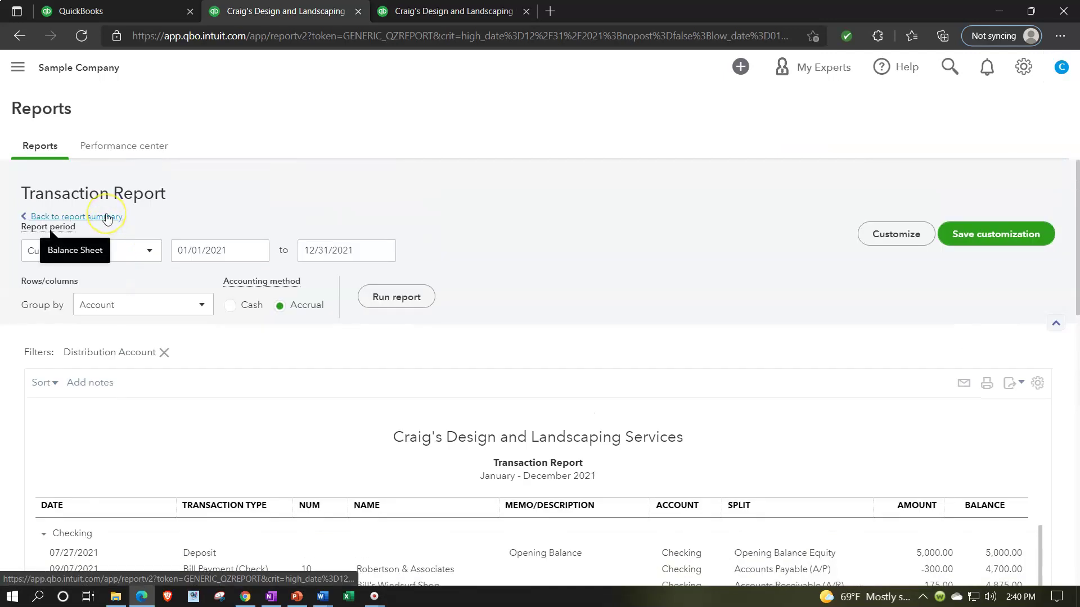
- Return from the Transaction Report to the Balance Sheet and switch to the browser tab with the QuickBooks home page
{"action": "left_click", "coordinate": [107, 217]}
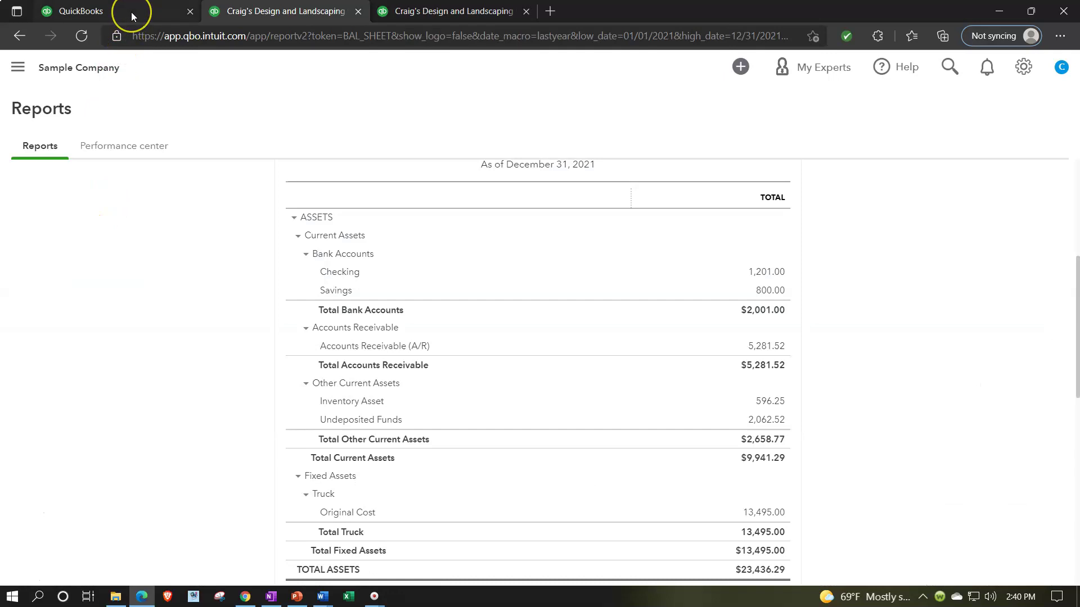
{"action": "left_click", "coordinate": [131, 11]}
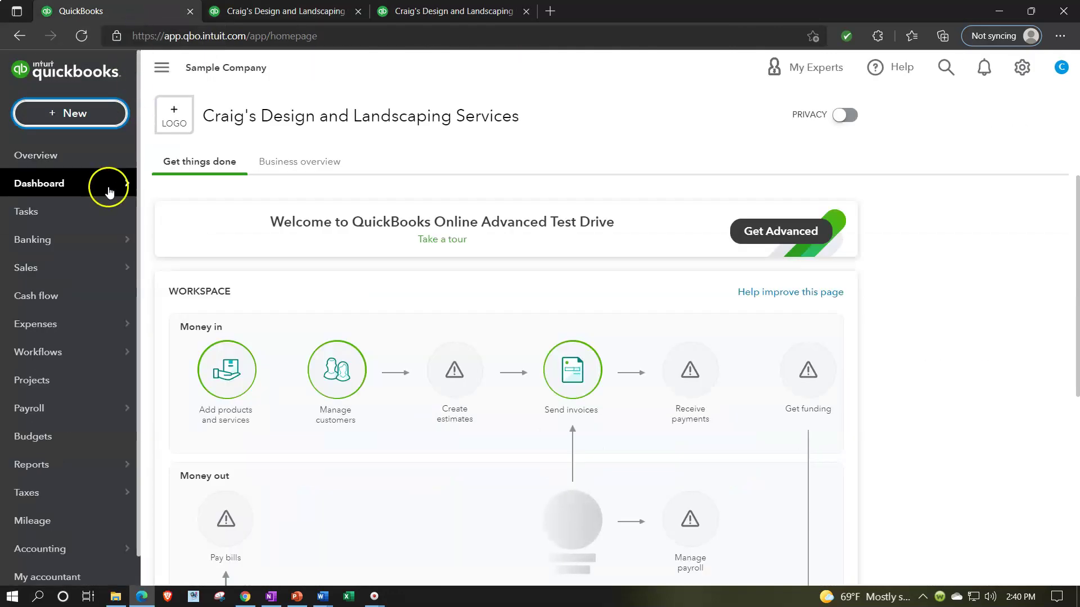
{"action": "mouse_move", "coordinate": [109, 192]}
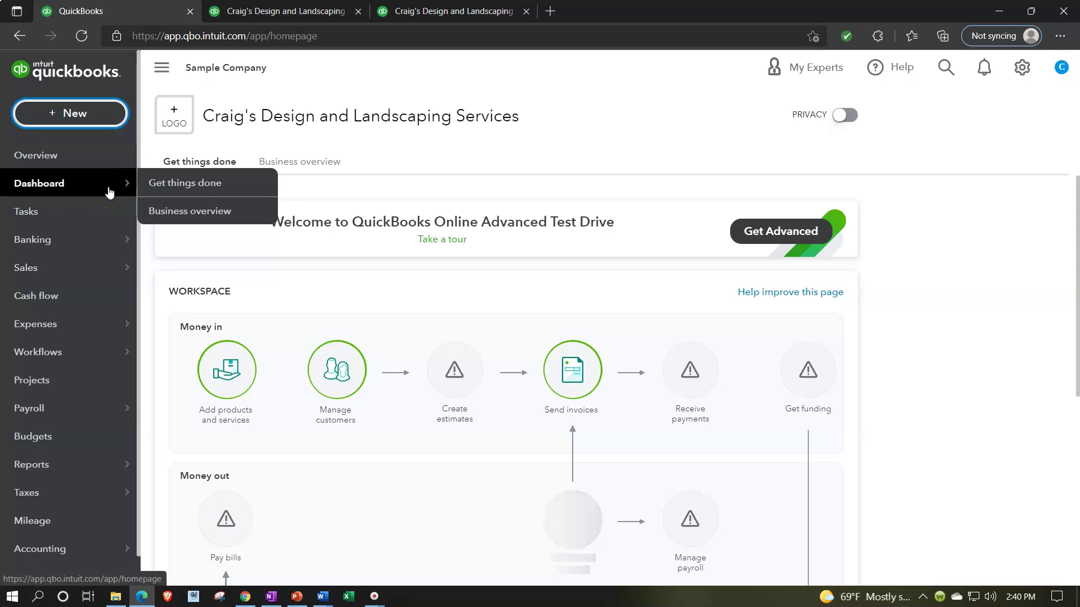
- Open the list of expense transactions and collapse the navigation menu
{"action": "left_click", "coordinate": [89, 203]}
{"action": "left_click", "coordinate": [43, 324]}
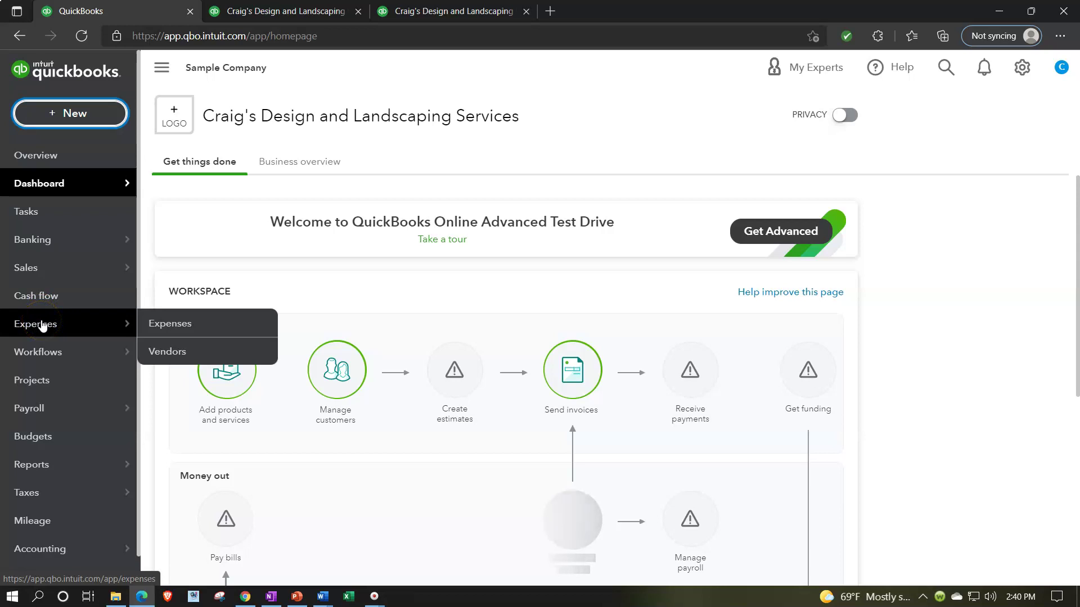
{"action": "left_click", "coordinate": [42, 324]}
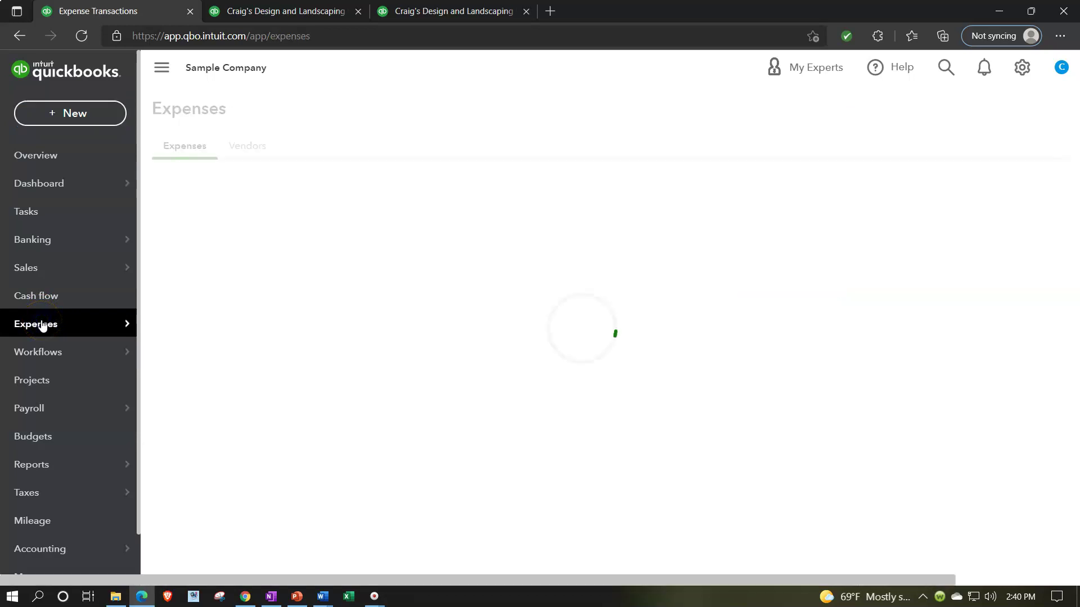
{"action": "left_click", "coordinate": [46, 319]}
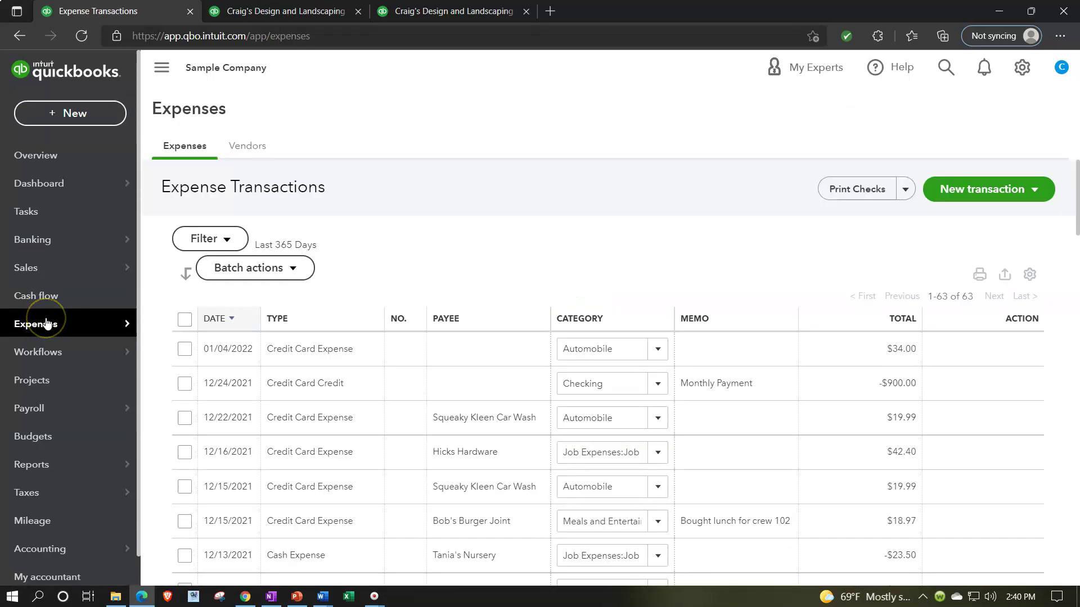
{"action": "left_click", "coordinate": [157, 71]}
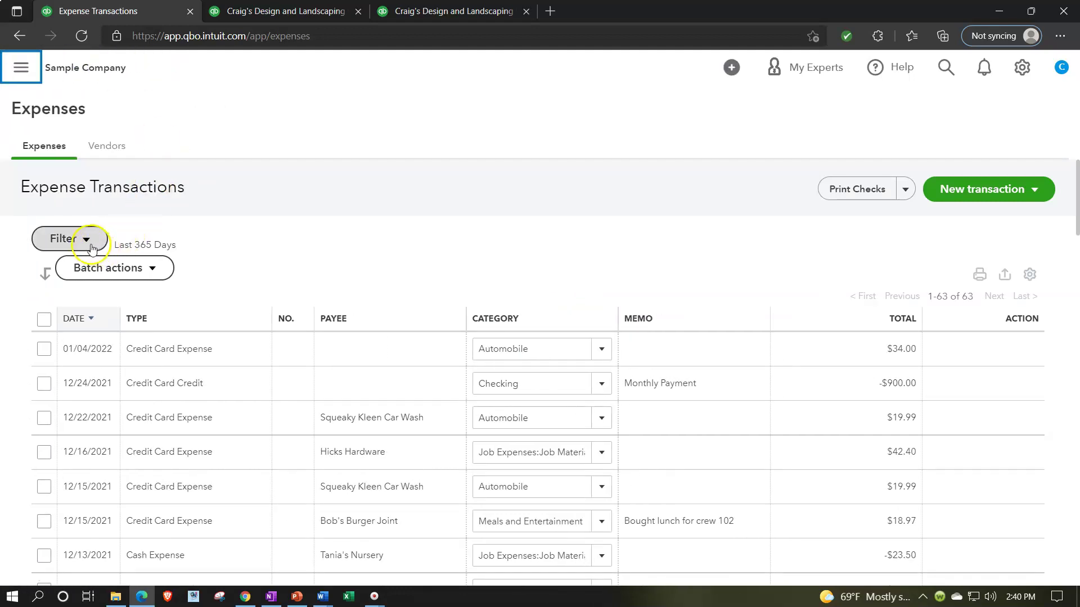
- Filter the expense transactions by the type Expense and look through the filtered list
{"action": "left_click", "coordinate": [87, 242]}
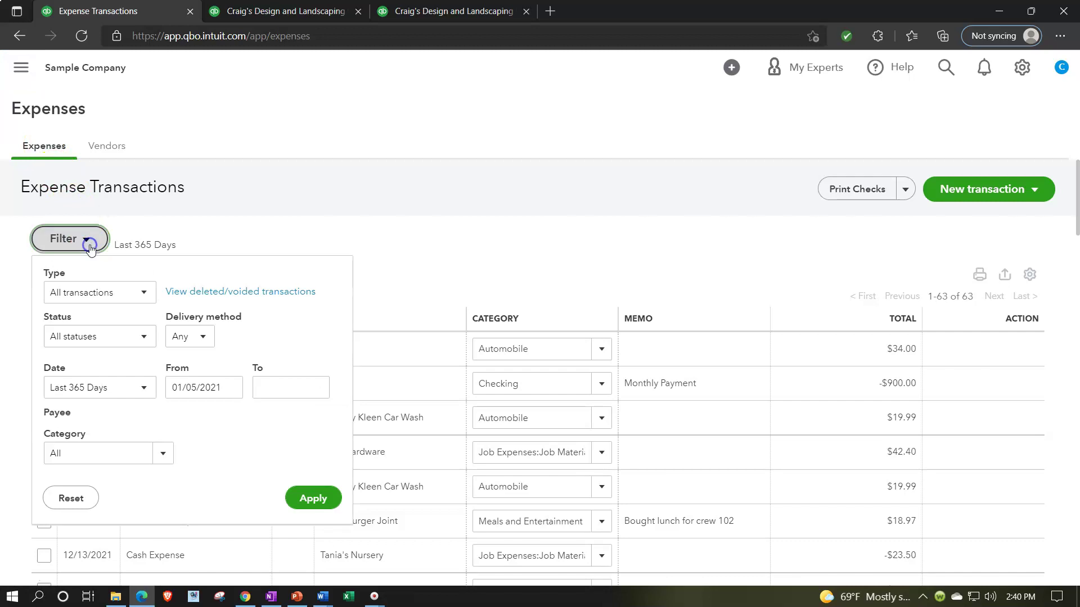
{"action": "left_click", "coordinate": [145, 293]}
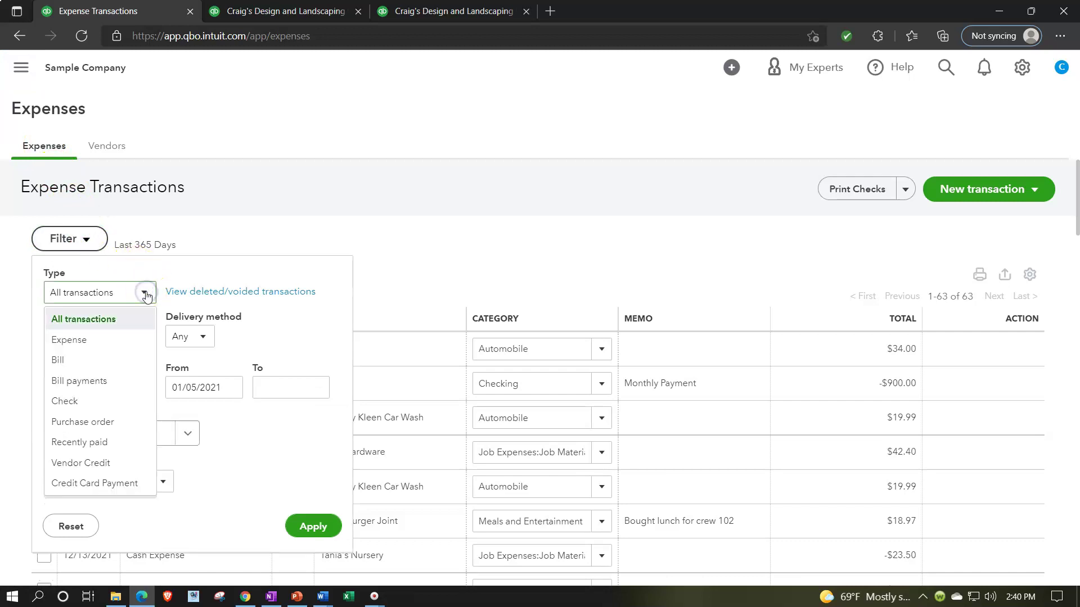
{"action": "left_click", "coordinate": [90, 344]}
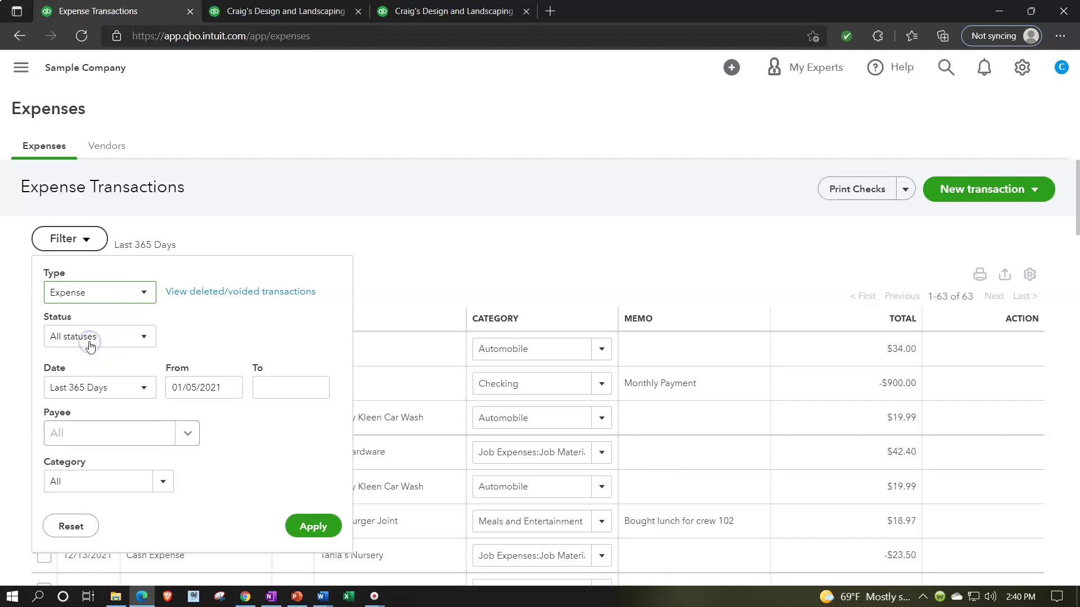
{"action": "double_click", "coordinate": [85, 241]}
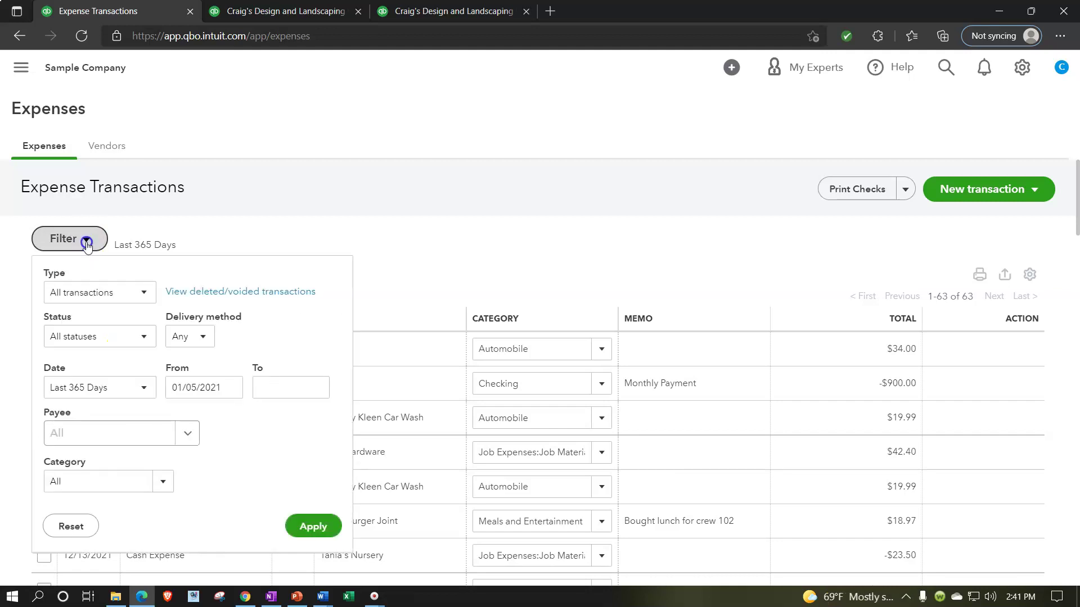
{"action": "left_click", "coordinate": [117, 286]}
{"action": "left_click", "coordinate": [87, 339]}
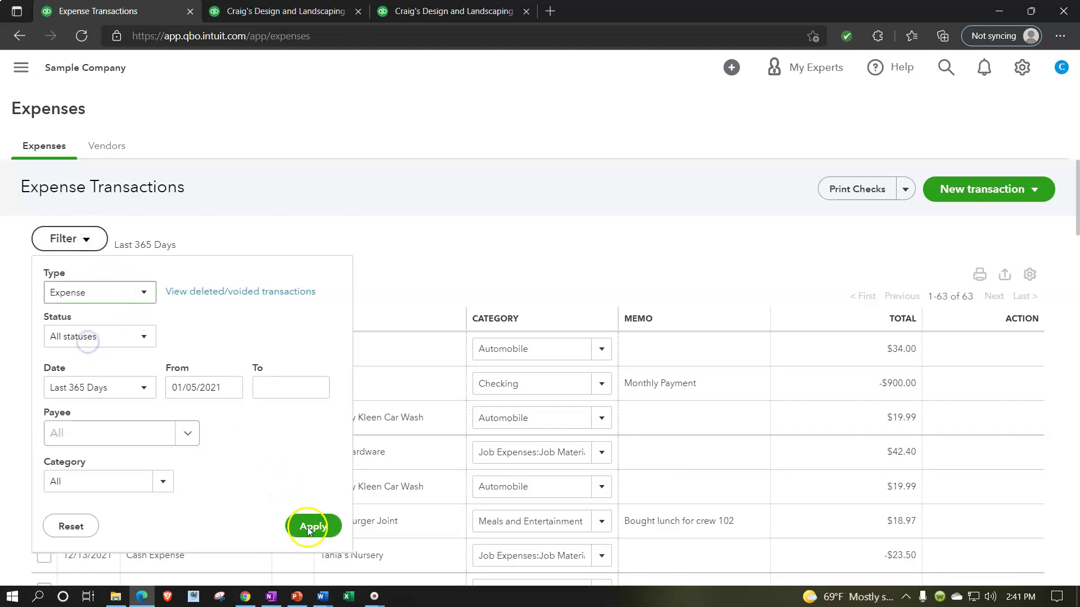
{"action": "left_click", "coordinate": [309, 527]}
{"action": "scroll", "coordinate": [345, 413], "scroll_direction": "down", "scroll_amount": 4}
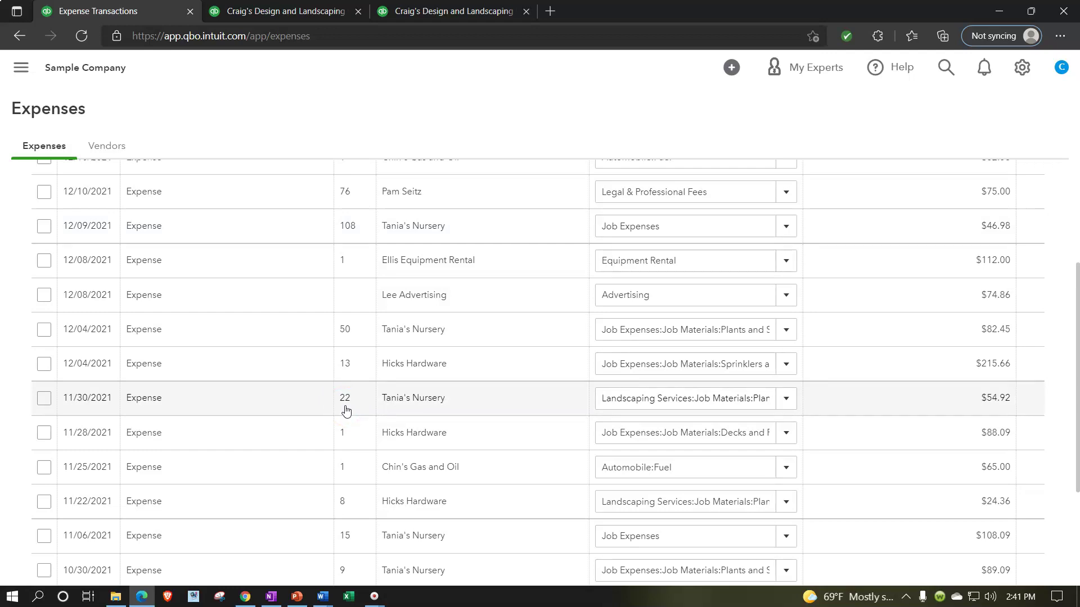
- Change the transaction type filter to Check and look through the filtered checks
{"action": "scroll", "coordinate": [345, 411], "scroll_direction": "up", "scroll_amount": 4}
{"action": "left_click", "coordinate": [87, 239]}
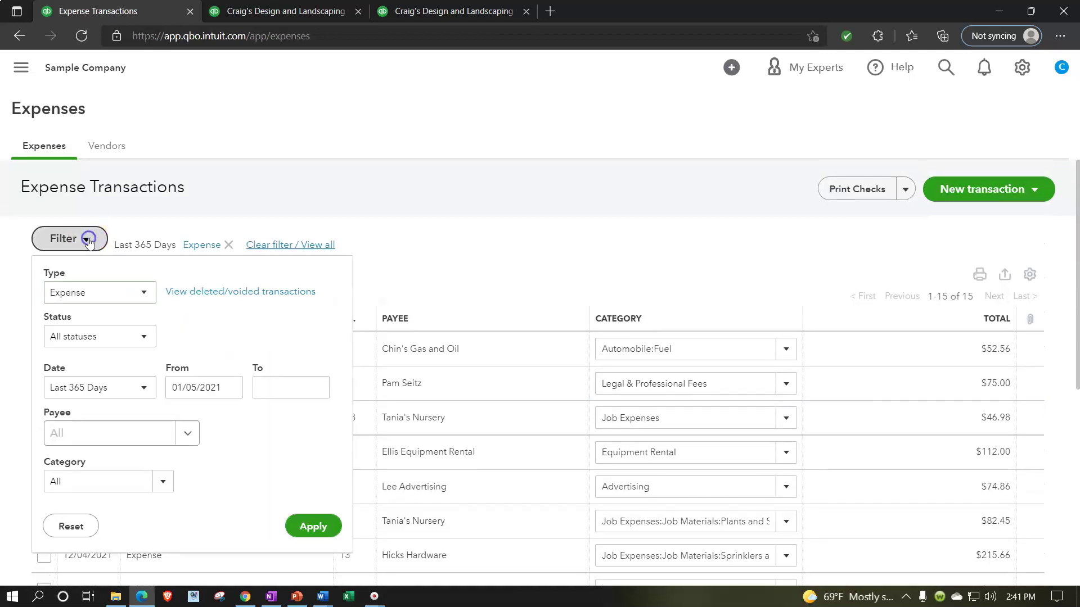
{"action": "left_click", "coordinate": [143, 292]}
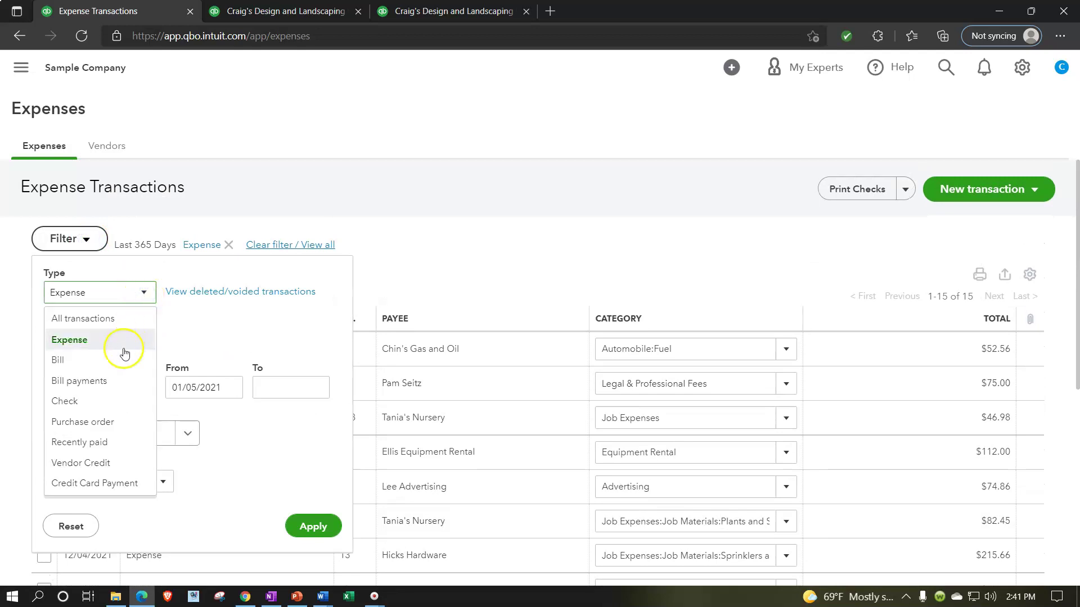
{"action": "left_click", "coordinate": [85, 401]}
{"action": "left_click", "coordinate": [308, 528]}
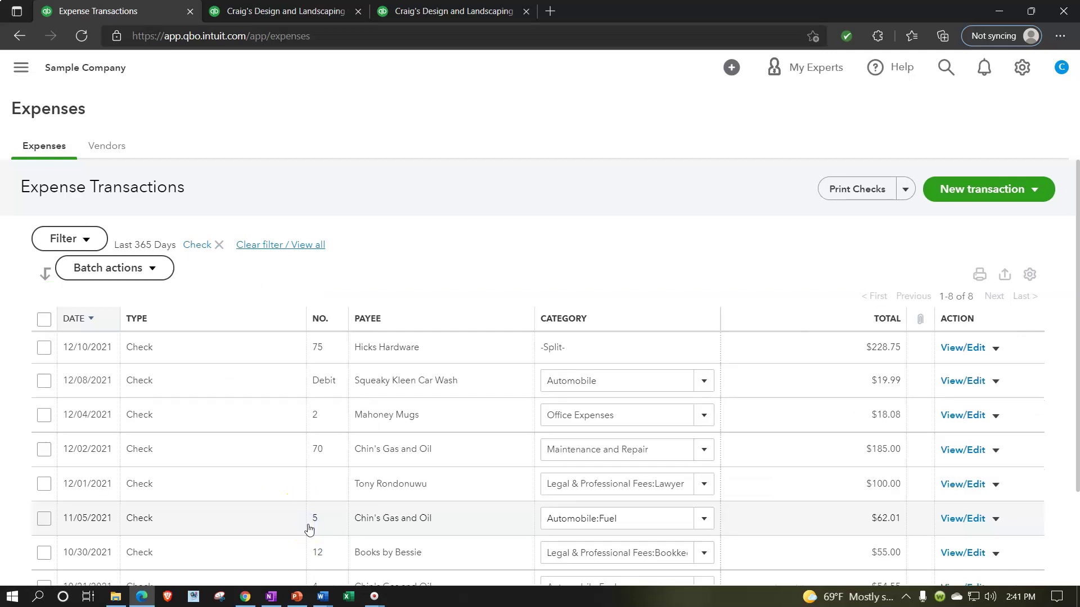
{"action": "left_click", "coordinate": [309, 517]}
{"action": "scroll", "coordinate": [308, 523], "scroll_direction": "down", "scroll_amount": 2}
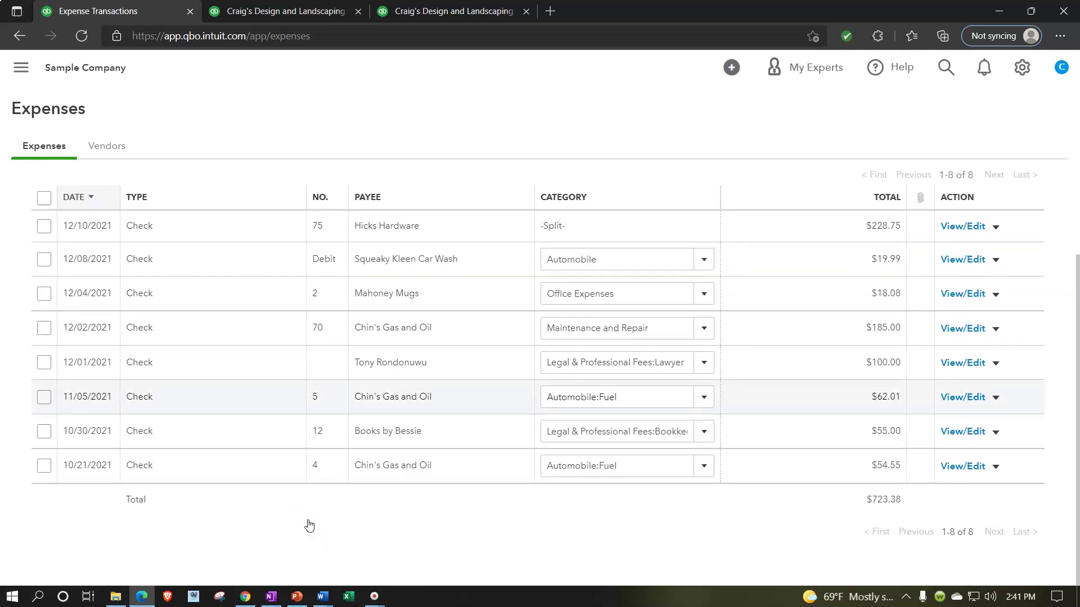
{"action": "scroll", "coordinate": [308, 524], "scroll_direction": "up", "scroll_amount": 2}
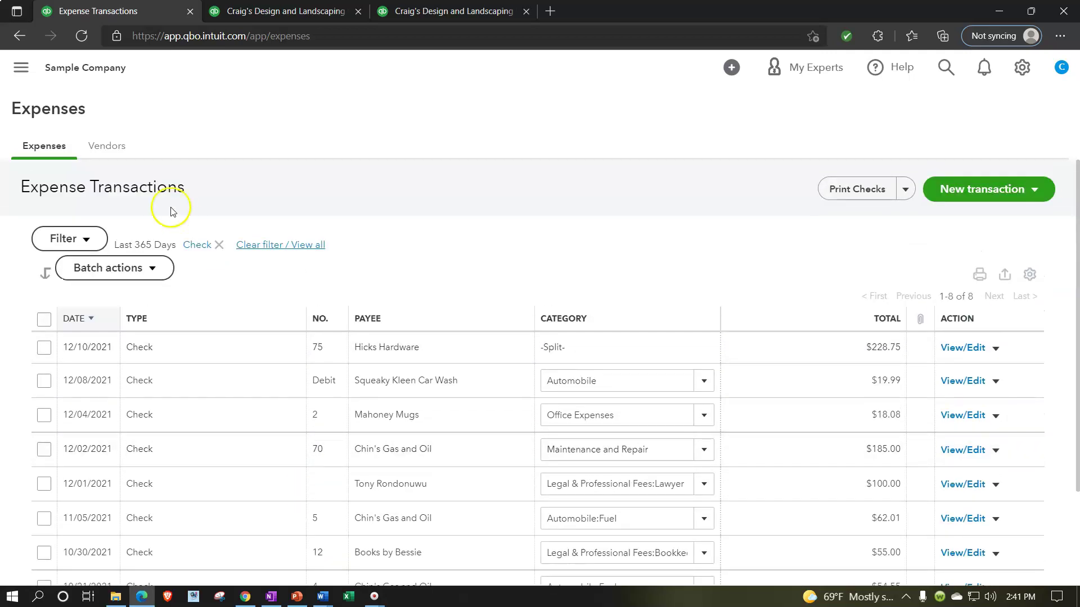
- Open Brosnahan Insurance Agency from the vendor list and review its bills and bill payment in the transaction list
{"action": "left_click", "coordinate": [119, 151]}
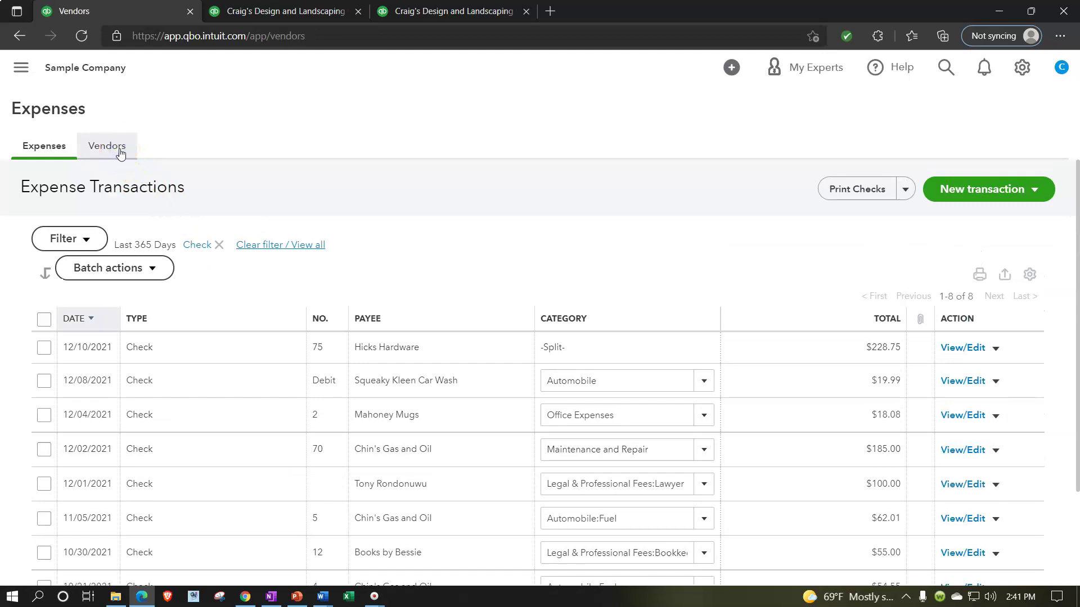
{"action": "left_click", "coordinate": [201, 292]}
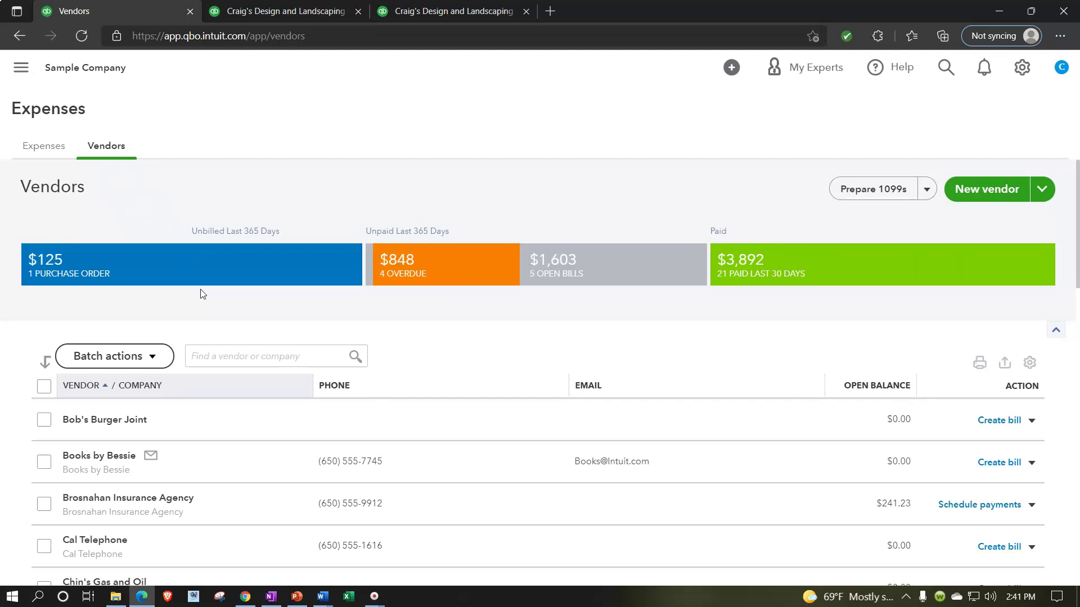
{"action": "scroll", "coordinate": [200, 293], "scroll_direction": "down", "scroll_amount": 2}
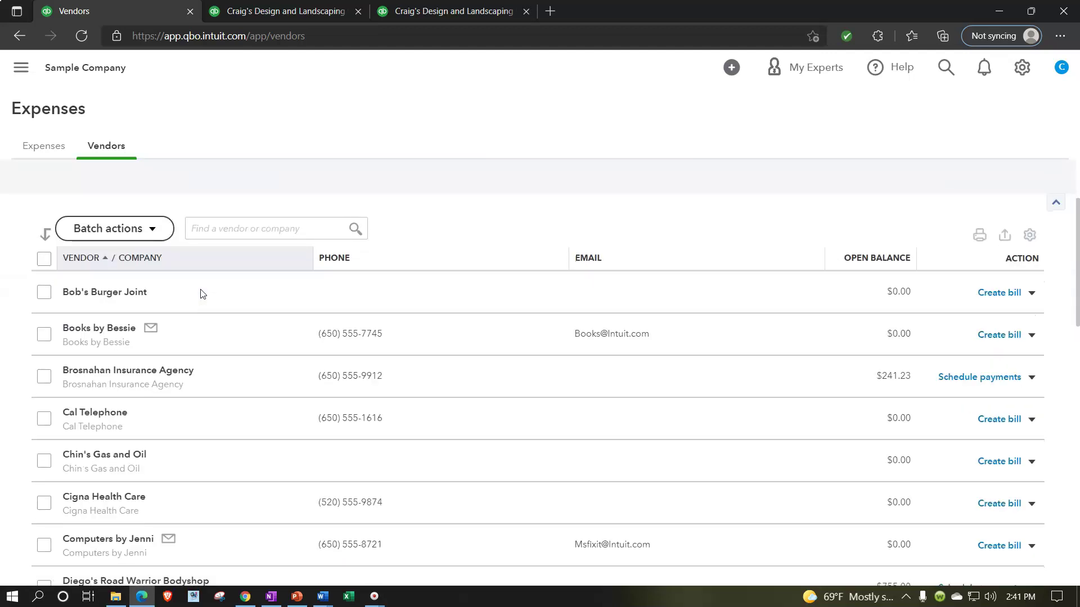
{"action": "left_click", "coordinate": [133, 370]}
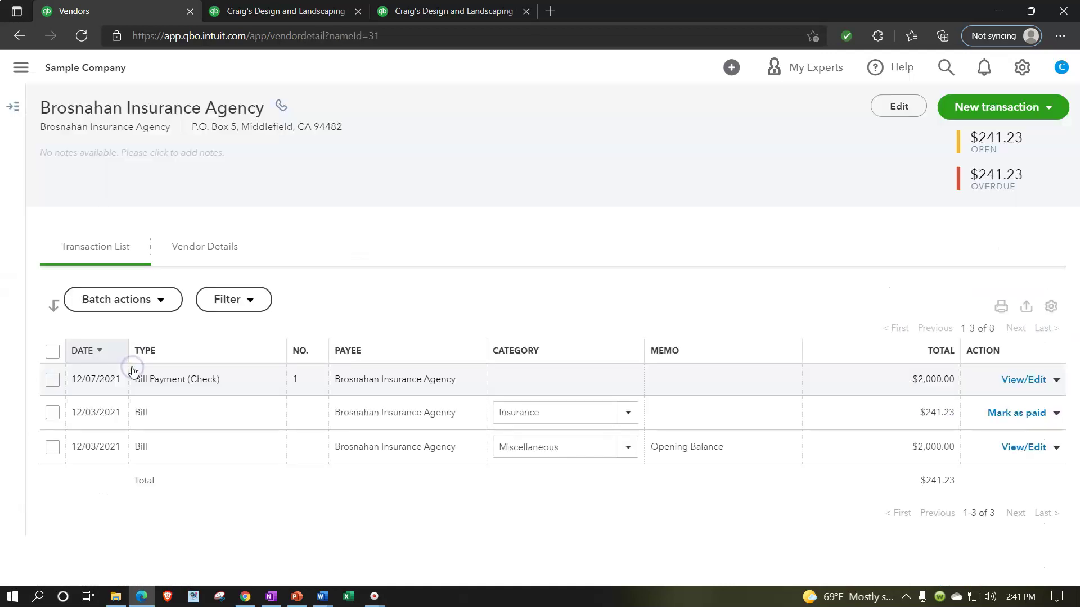
{"action": "left_click", "coordinate": [193, 409]}
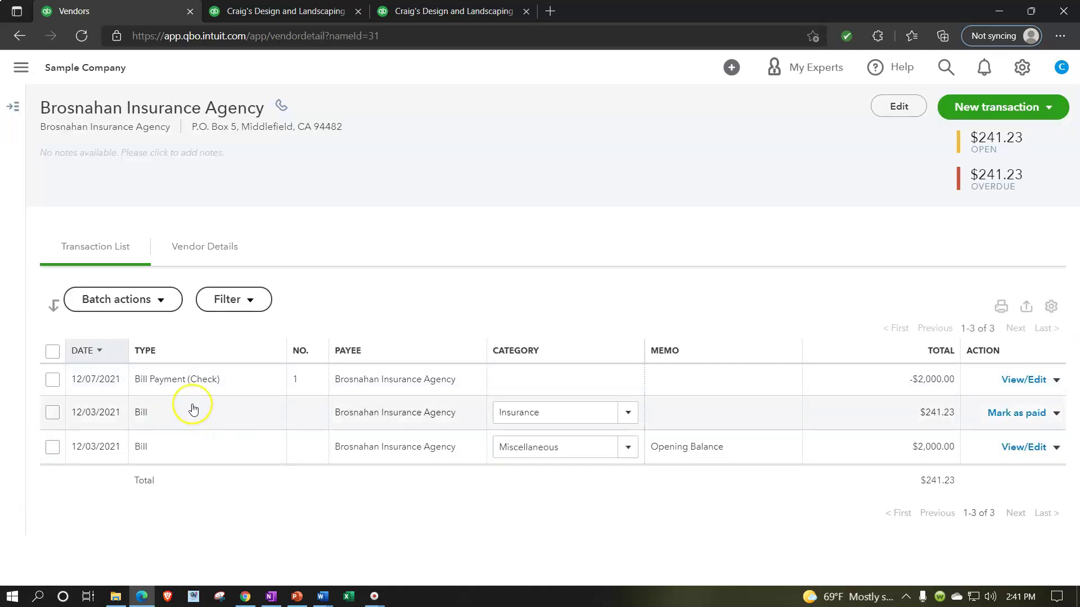
{"action": "left_click", "coordinate": [192, 381]}
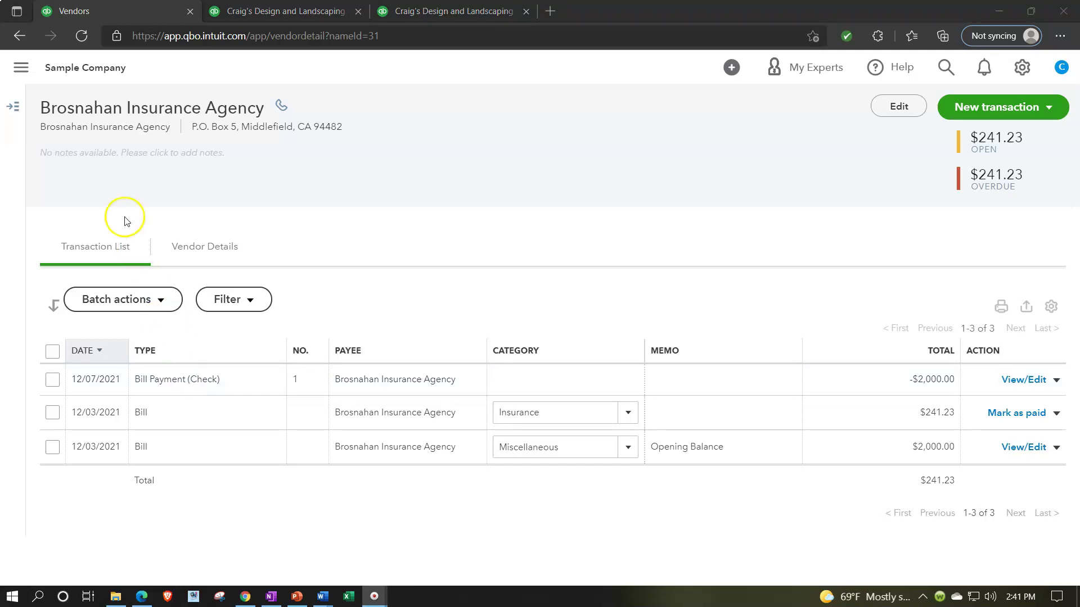
- Open the Accounting area, collapse the navigation menu and display the Chart of Accounts
{"action": "left_click", "coordinate": [23, 72]}
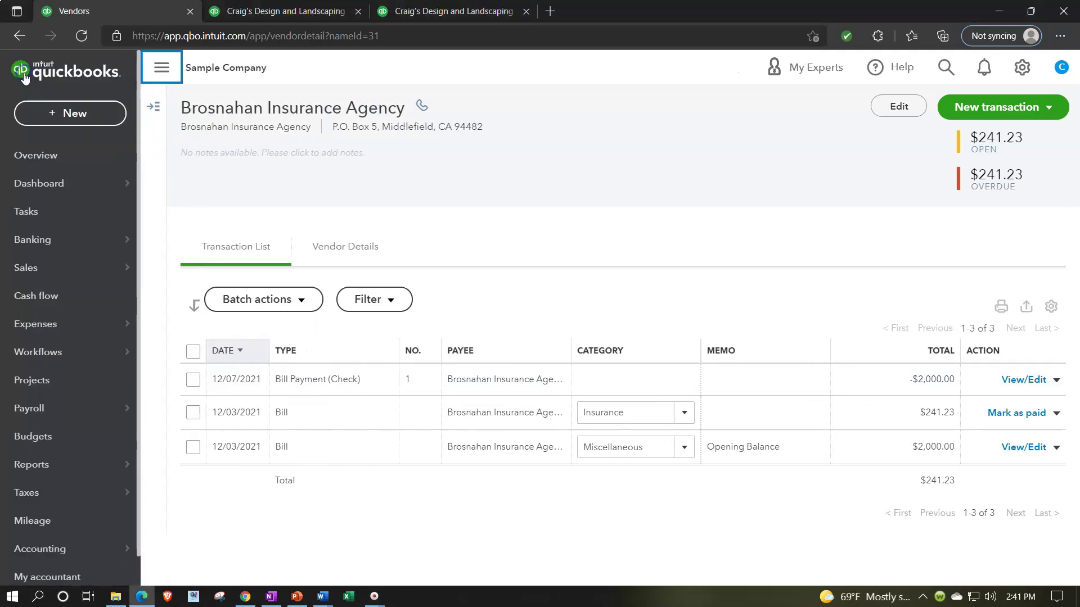
{"action": "left_click", "coordinate": [453, 234]}
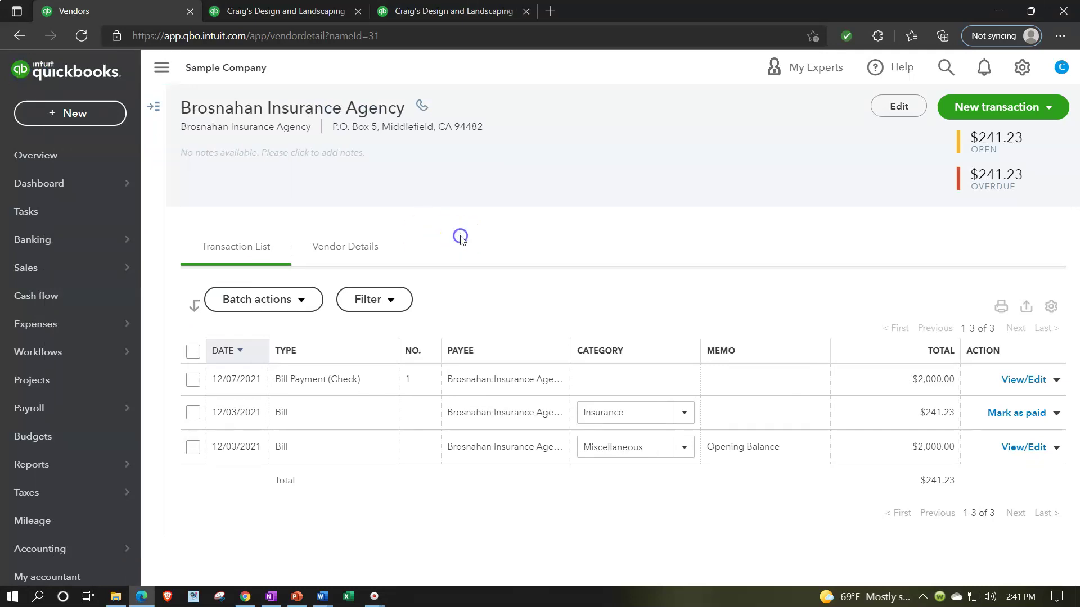
{"action": "key", "text": "ctrl+plus"}
{"action": "key", "text": "ctrl+plus"}
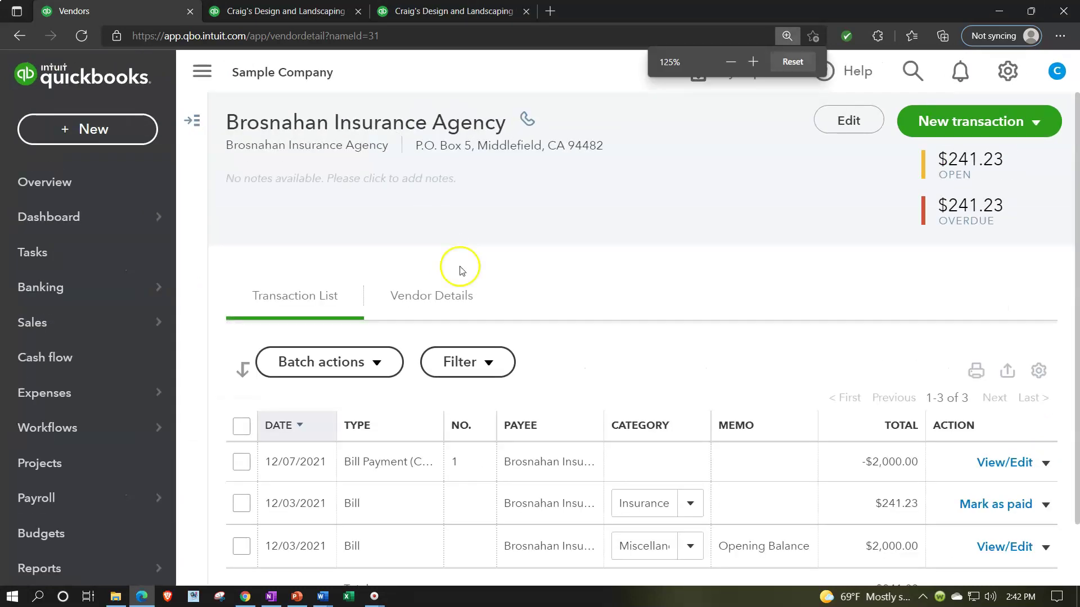
{"action": "mouse_move", "coordinate": [97, 277]}
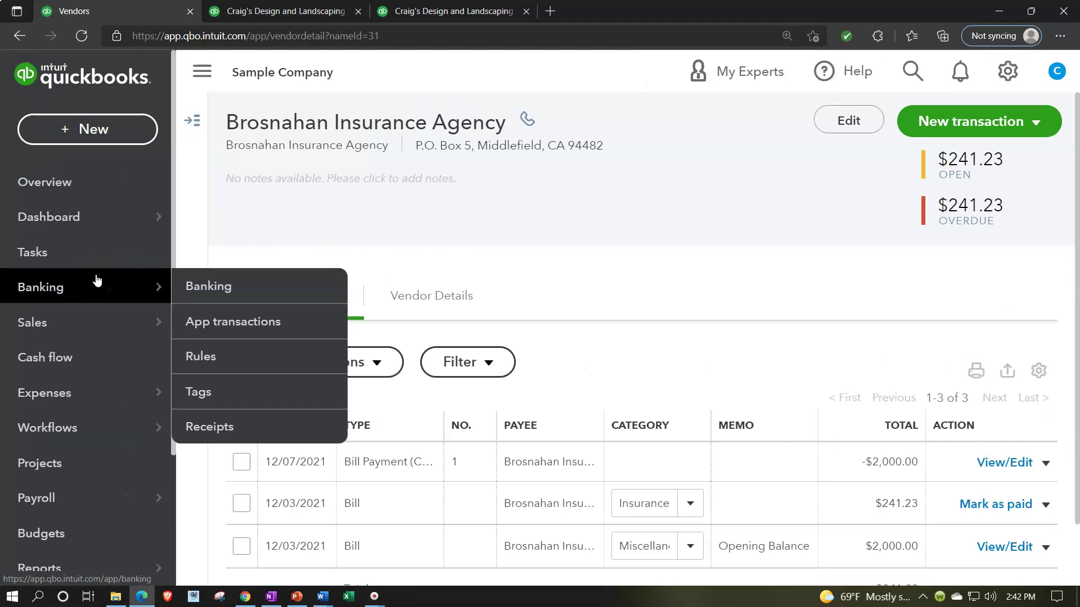
{"action": "scroll", "coordinate": [97, 277], "scroll_direction": "down", "scroll_amount": 3}
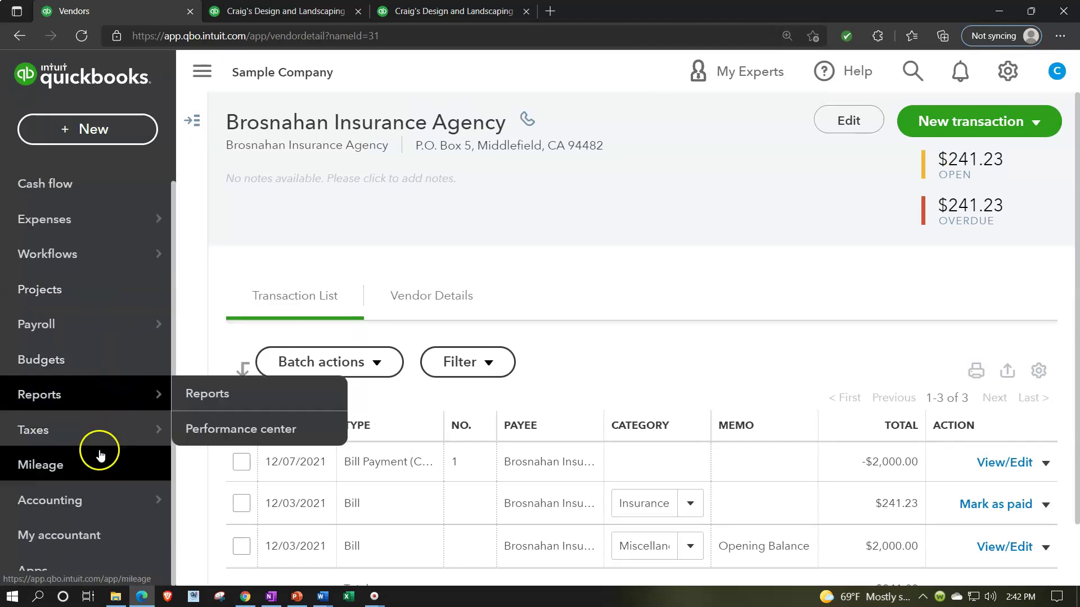
{"action": "left_click", "coordinate": [80, 506]}
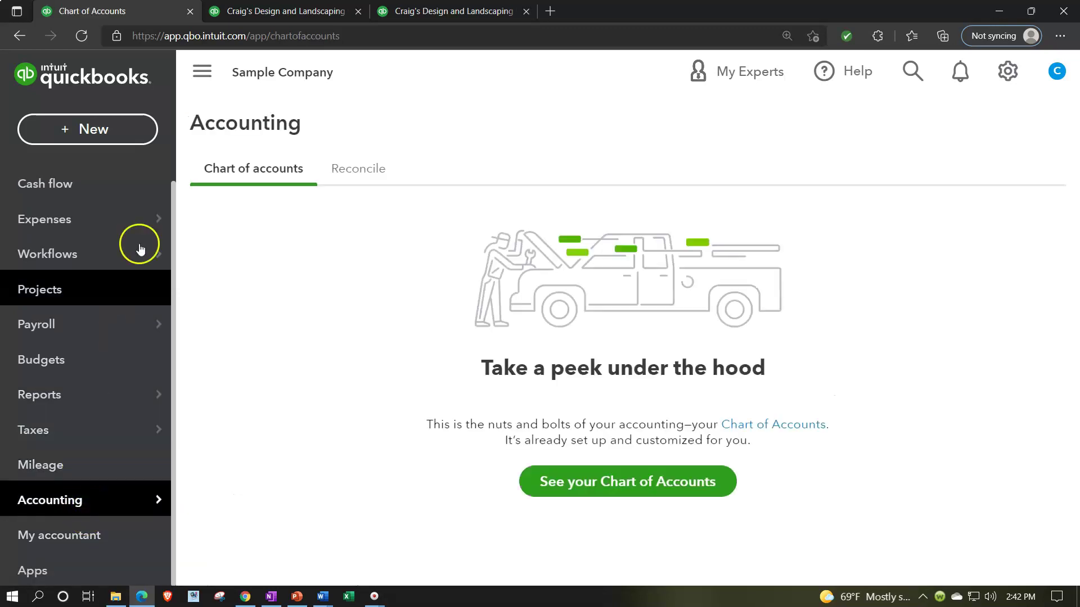
{"action": "left_click", "coordinate": [197, 77]}
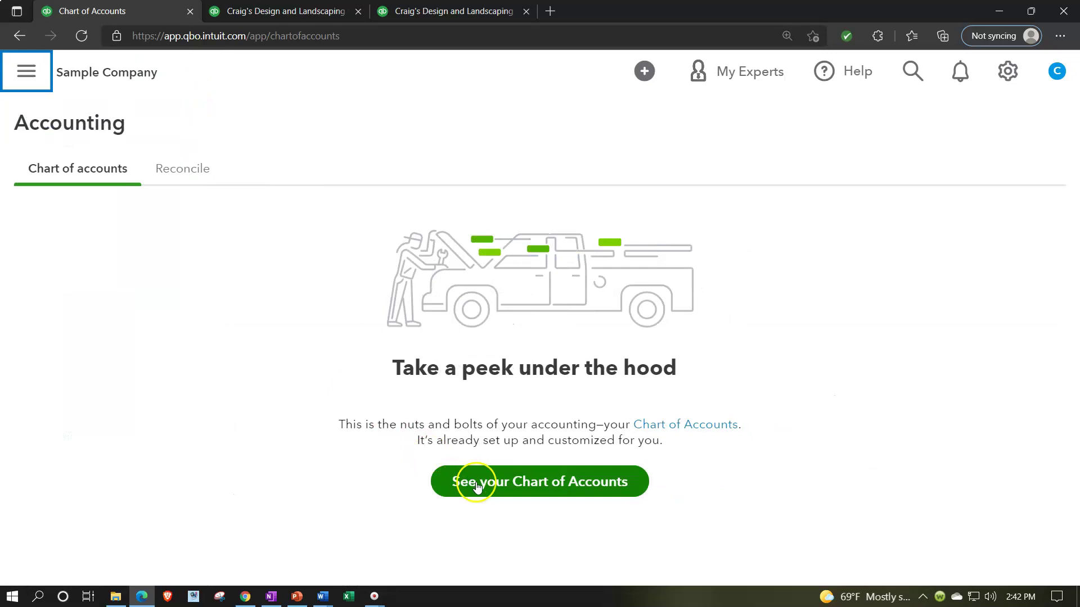
{"action": "left_click", "coordinate": [477, 483]}
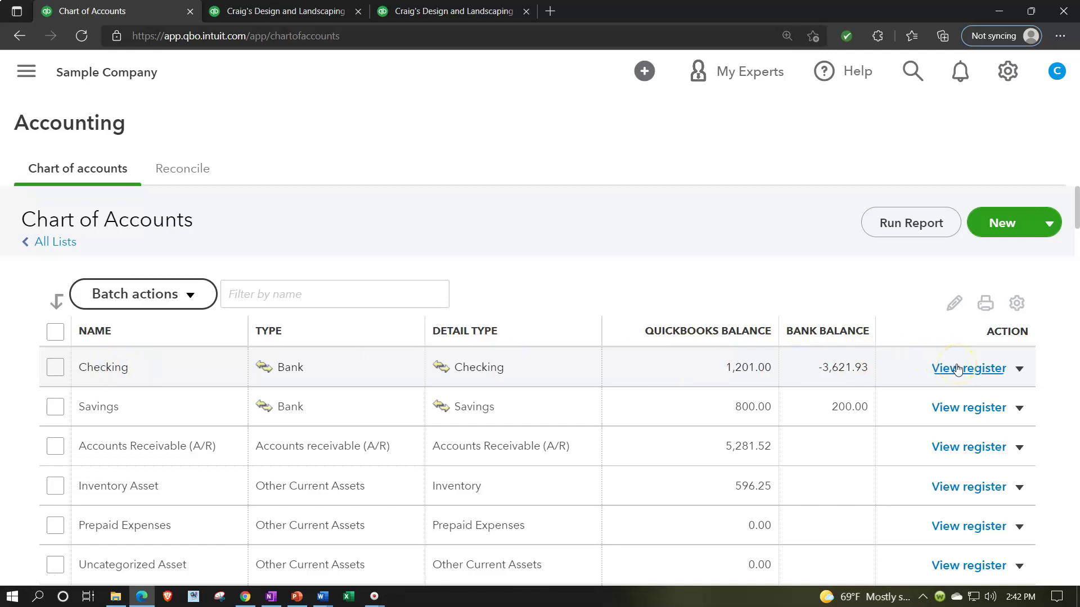
- Look through the Chart of Accounts, open the Checking account's bank register and dismiss the Register basics tour
{"action": "scroll", "coordinate": [958, 369], "scroll_direction": "down", "scroll_amount": 5}
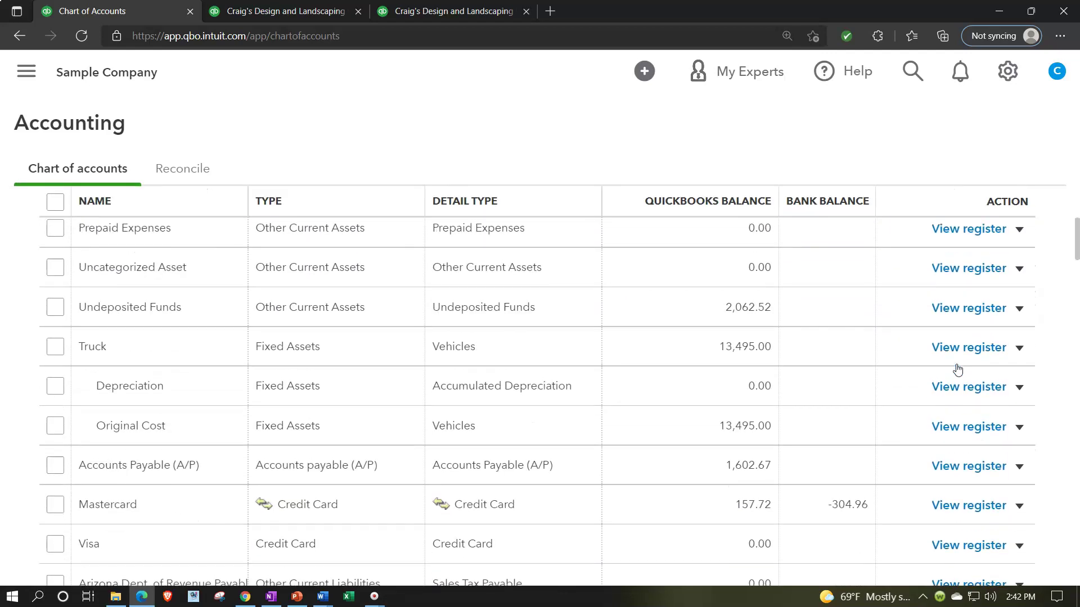
{"action": "scroll", "coordinate": [957, 369], "scroll_direction": "down", "scroll_amount": 8}
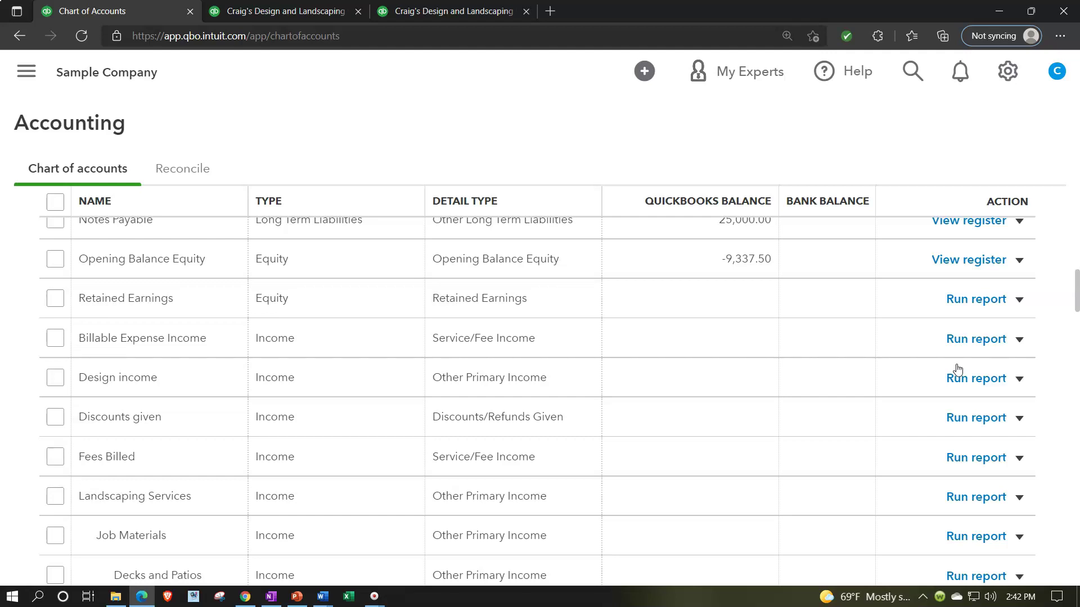
{"action": "scroll", "coordinate": [958, 369], "scroll_direction": "up", "scroll_amount": 12}
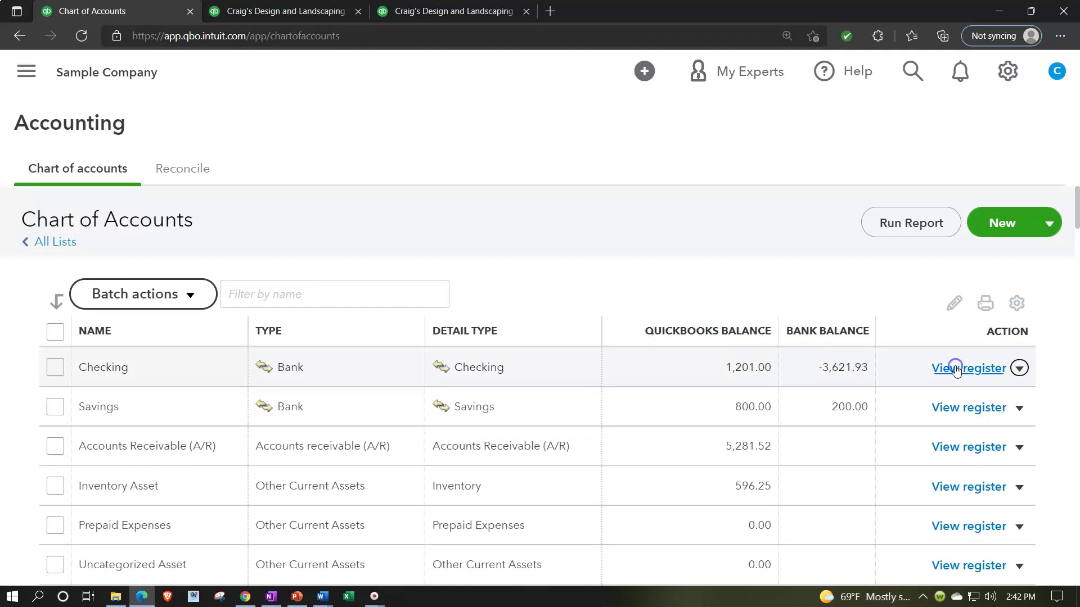
{"action": "left_click", "coordinate": [956, 369]}
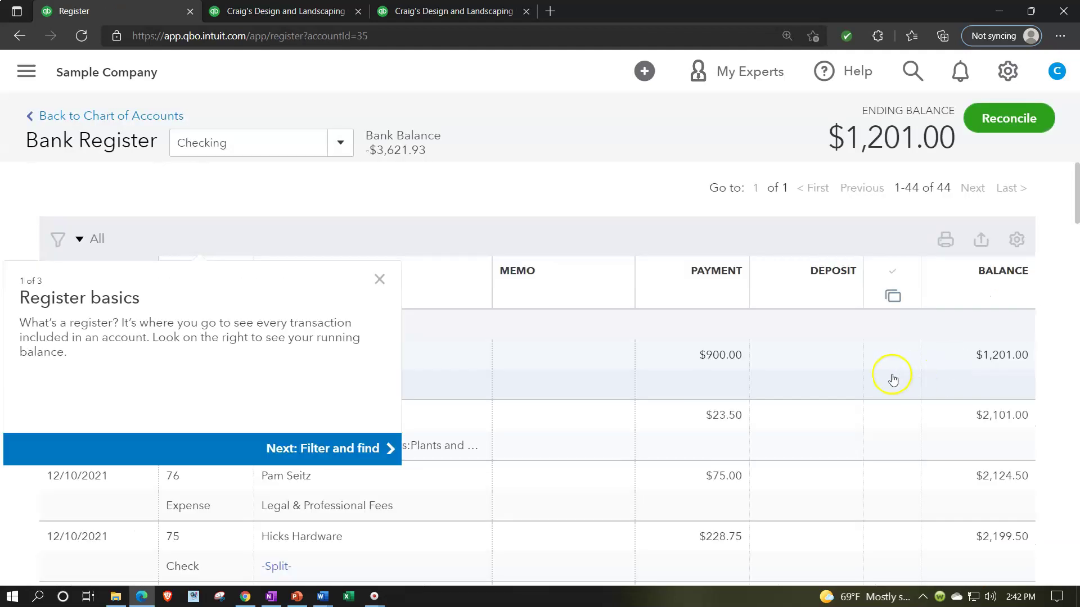
{"action": "left_click", "coordinate": [382, 283]}
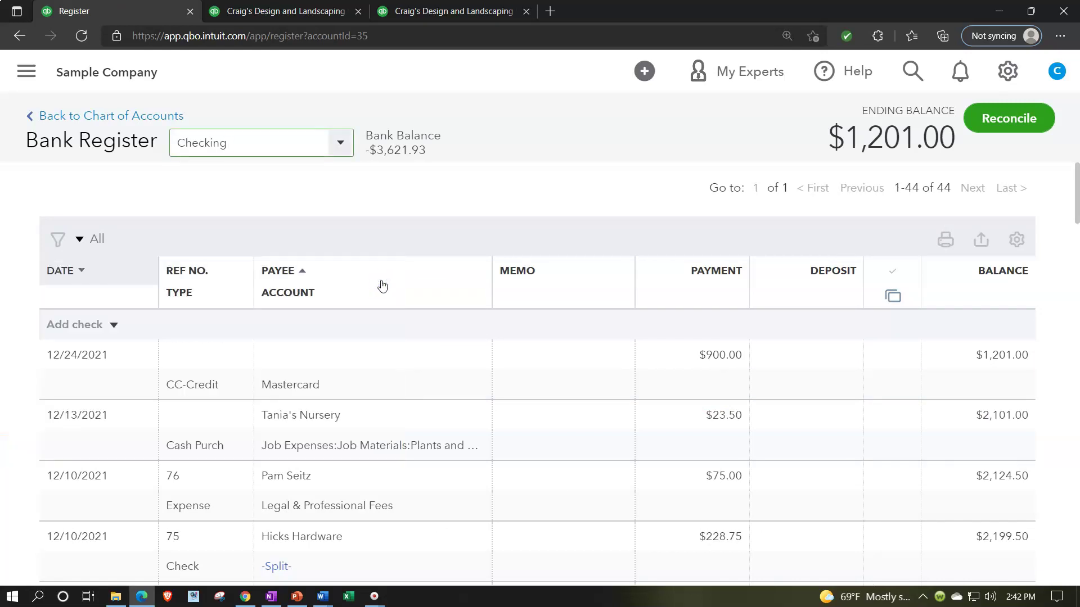
{"action": "scroll", "coordinate": [433, 393], "scroll_direction": "down", "scroll_amount": 2}
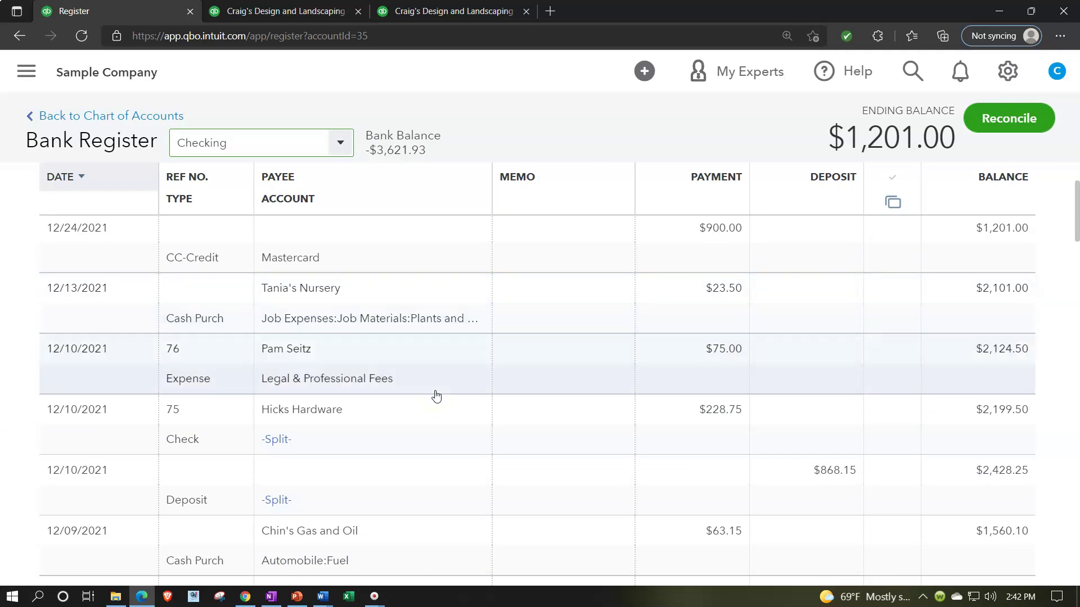
- Look through the December entries in the Checking register and view the Expense and Check forms among the new transaction options
{"action": "scroll", "coordinate": [436, 395], "scroll_direction": "down", "scroll_amount": 7}
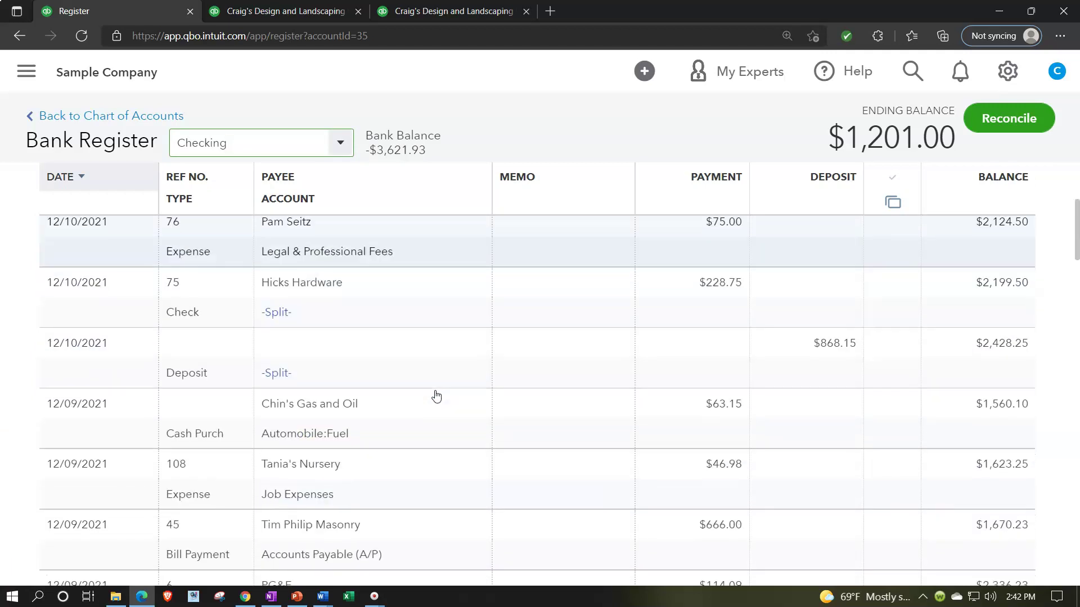
{"action": "scroll", "coordinate": [436, 395], "scroll_direction": "down", "scroll_amount": 5}
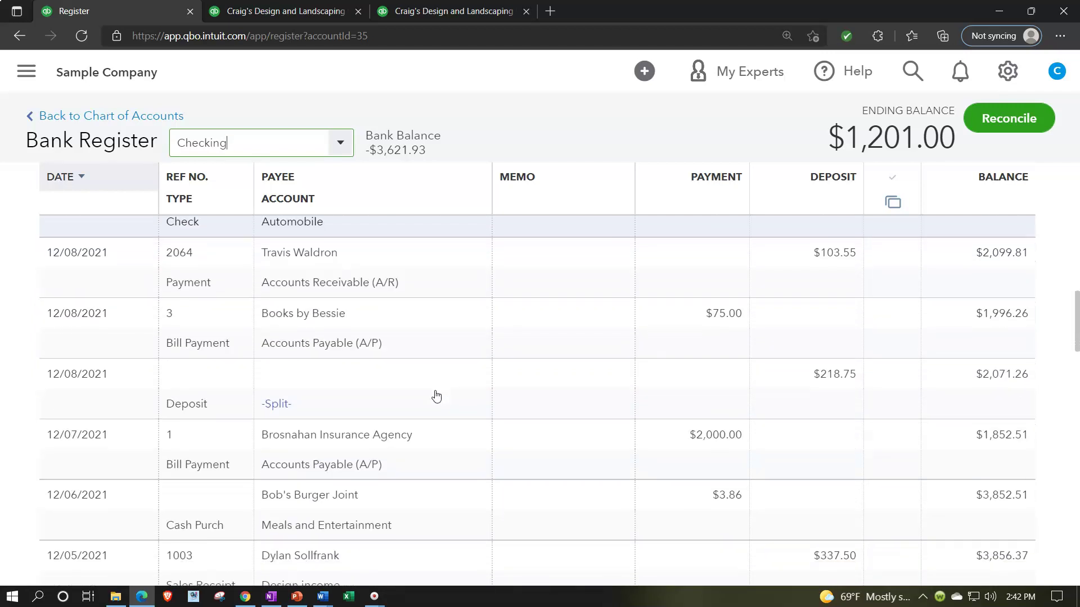
{"action": "scroll", "coordinate": [436, 395], "scroll_direction": "down", "scroll_amount": 3}
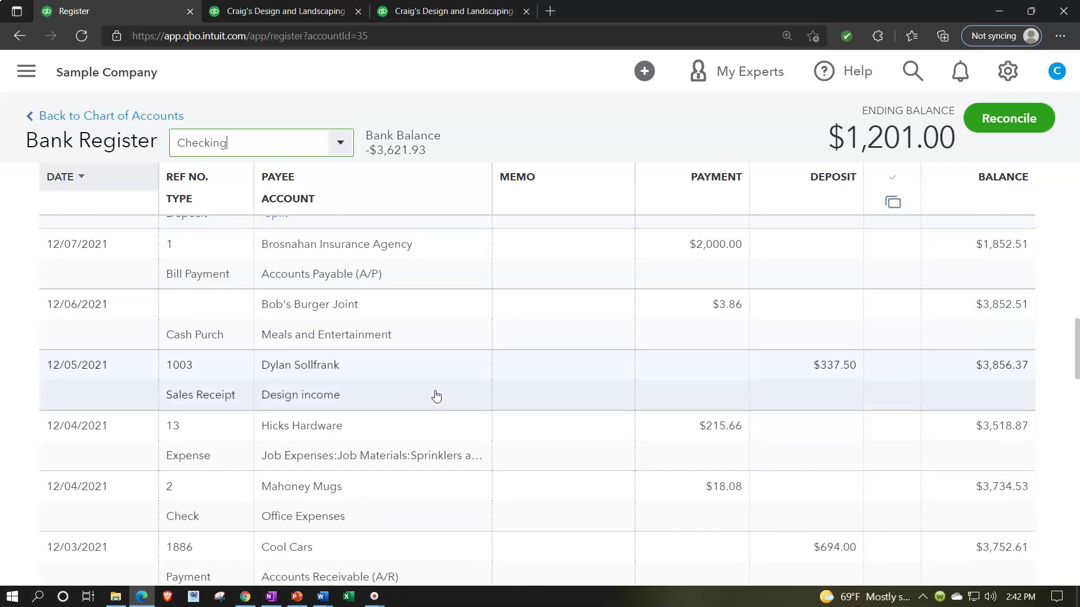
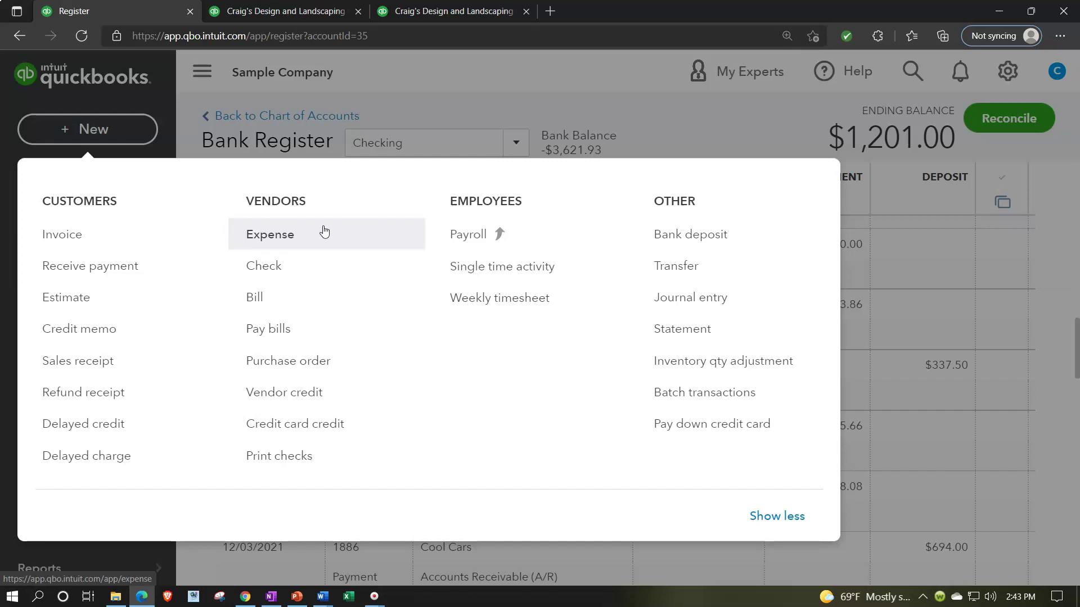
{"action": "left_click", "coordinate": [310, 239]}
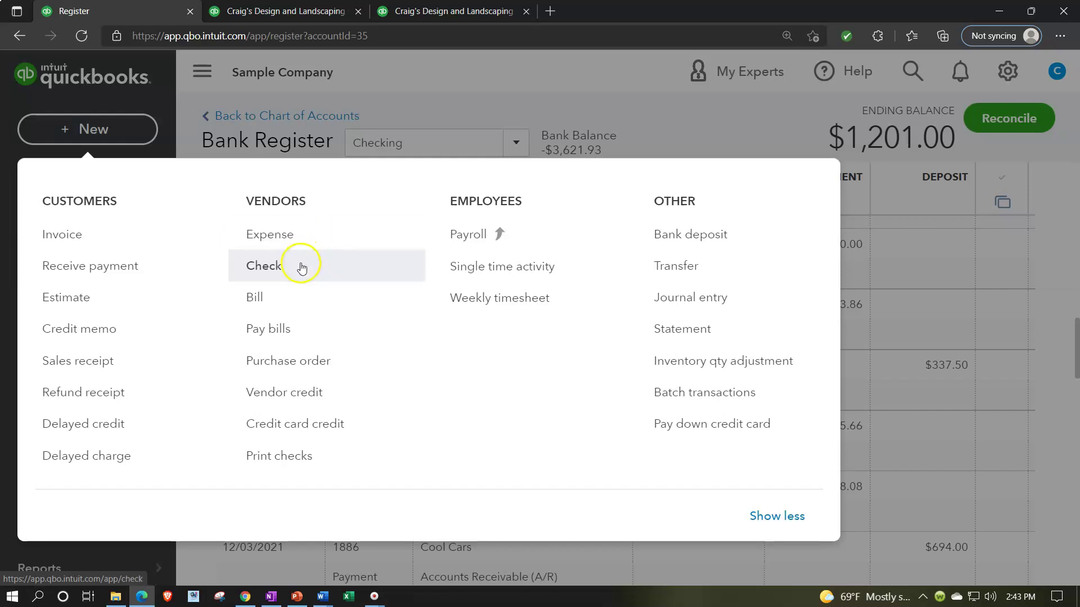
{"action": "left_click", "coordinate": [434, 70]}
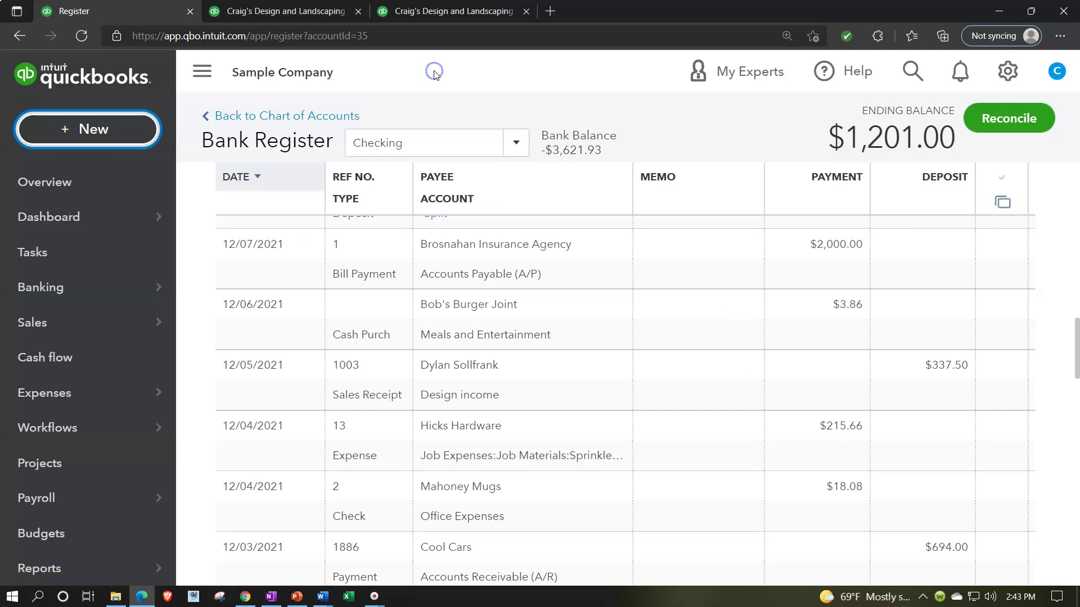
- Look through the register down to its oldest entries, return to the newest ones, and view the transaction types that can be added
{"action": "scroll", "coordinate": [551, 376], "scroll_direction": "down", "scroll_amount": 20}
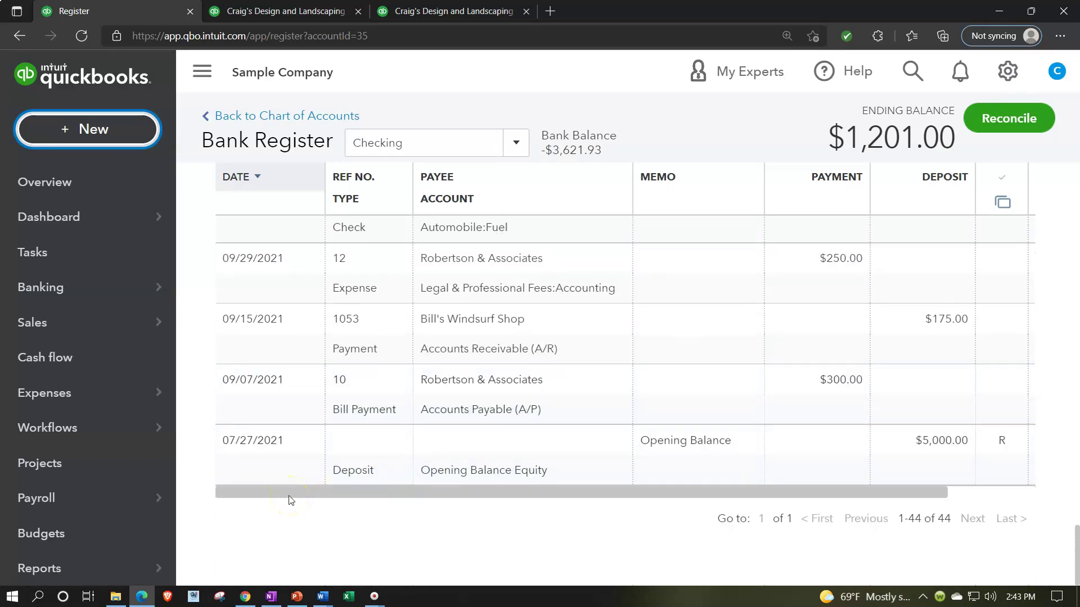
{"action": "scroll", "coordinate": [291, 500], "scroll_direction": "up", "scroll_amount": 15}
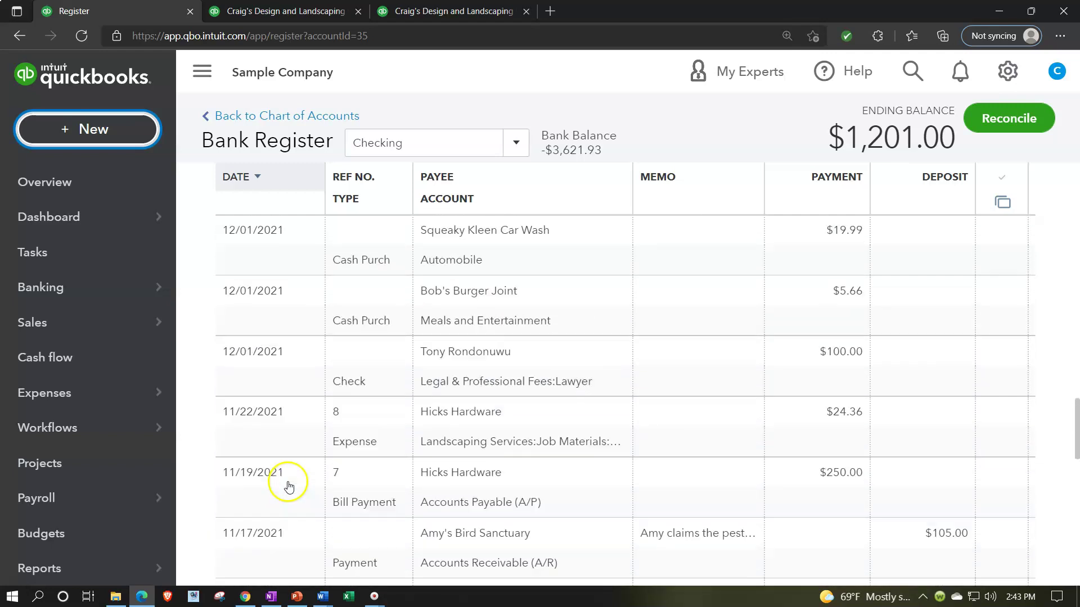
{"action": "scroll", "coordinate": [288, 483], "scroll_direction": "up", "scroll_amount": 5}
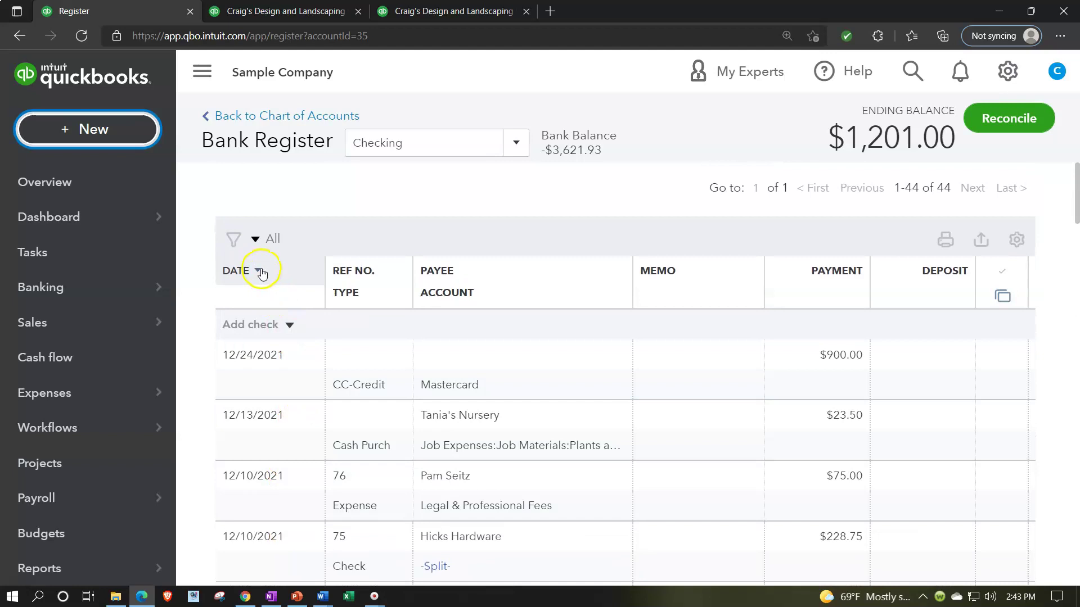
{"action": "left_click", "coordinate": [289, 326]}
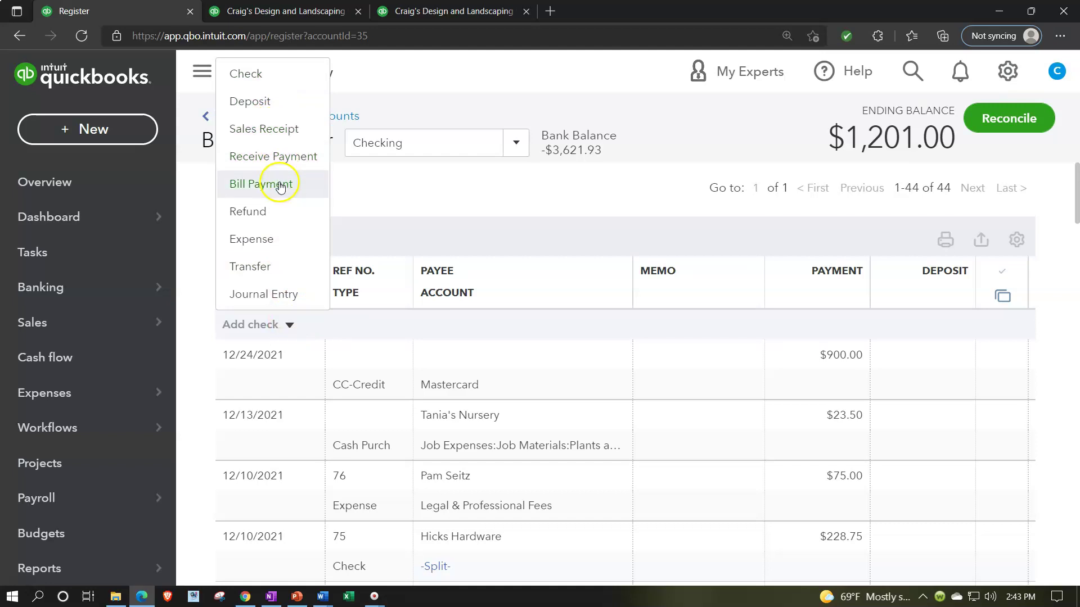
{"action": "left_click", "coordinate": [428, 67]}
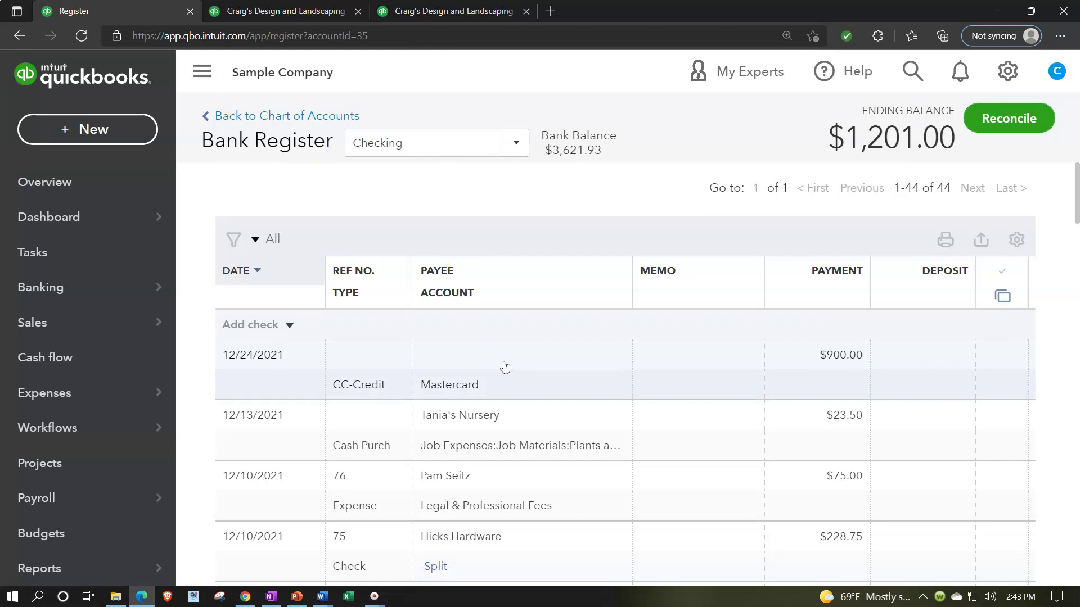
- Collapse the navigation menu, review the full form of the 12/10/2021 expense with reference number 76, and close it without changes
{"action": "scroll", "coordinate": [505, 366], "scroll_direction": "down", "scroll_amount": 2}
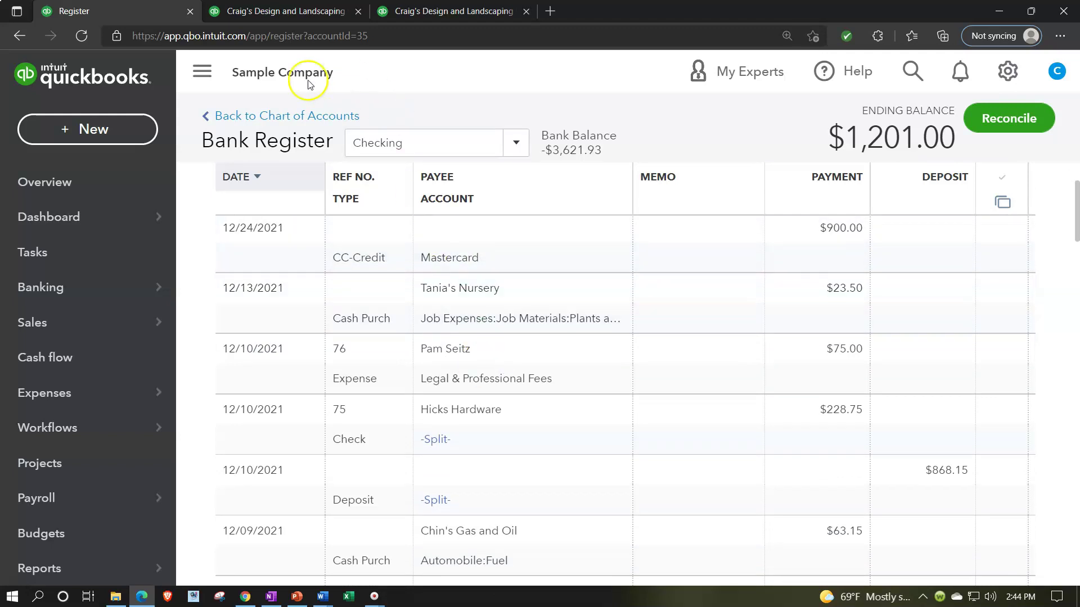
{"action": "left_click", "coordinate": [197, 71]}
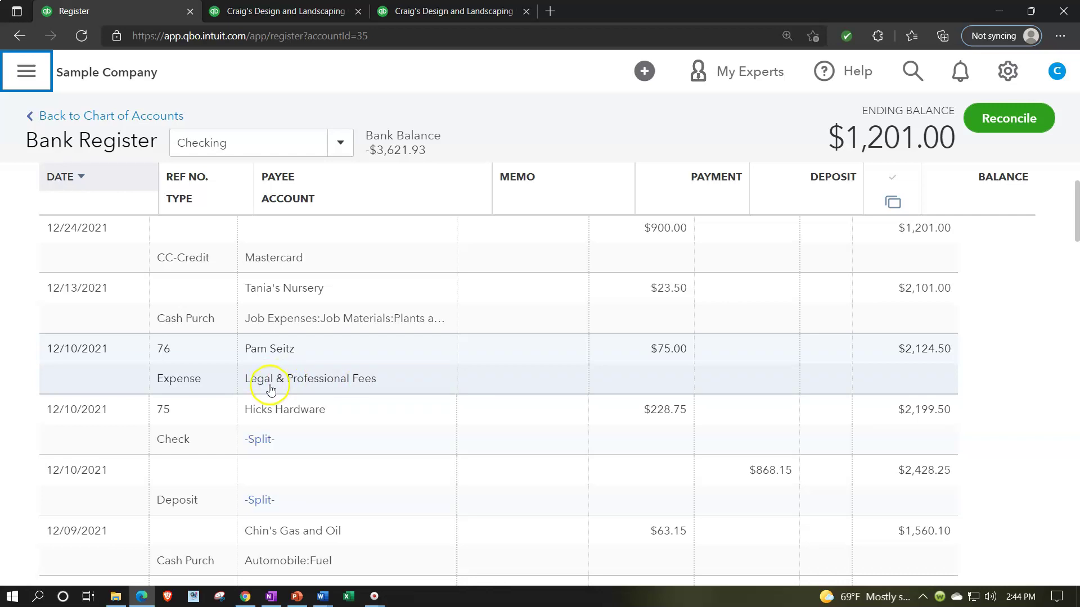
{"action": "left_click", "coordinate": [190, 387]}
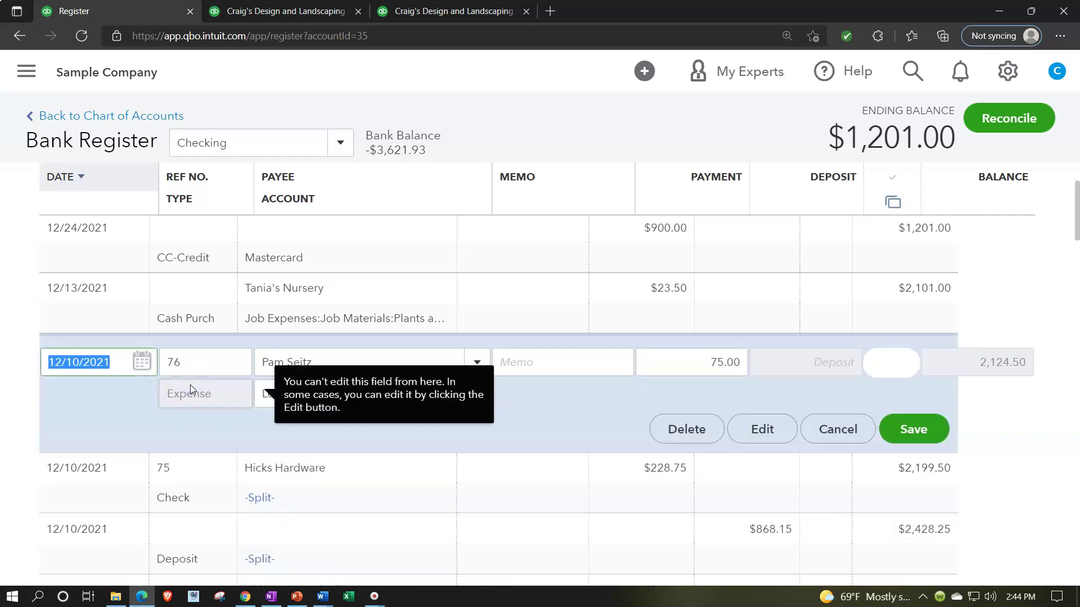
{"action": "left_click", "coordinate": [407, 448]}
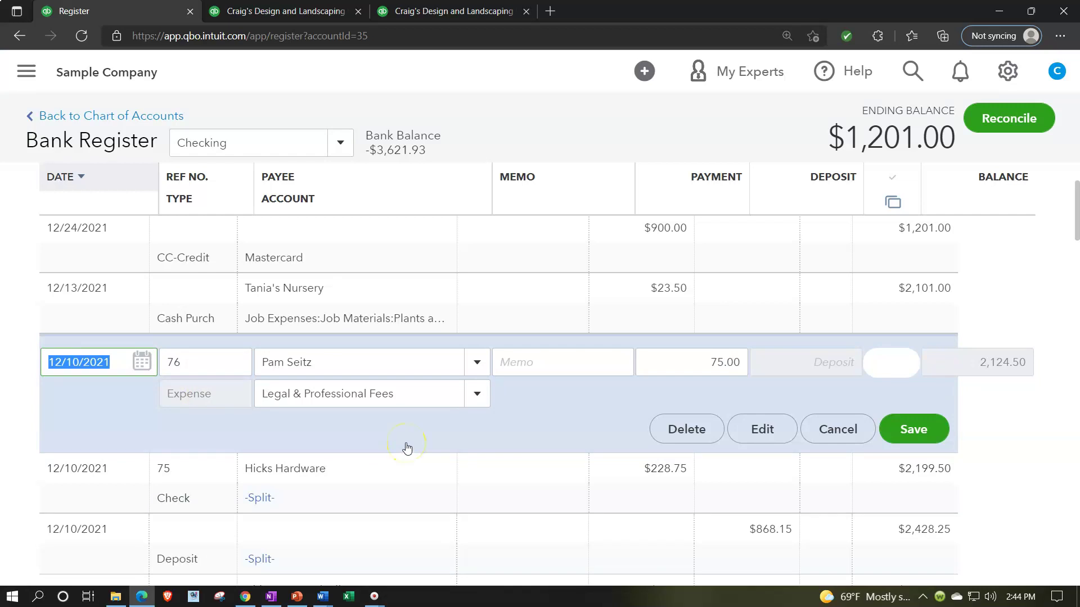
{"action": "left_click", "coordinate": [762, 429]}
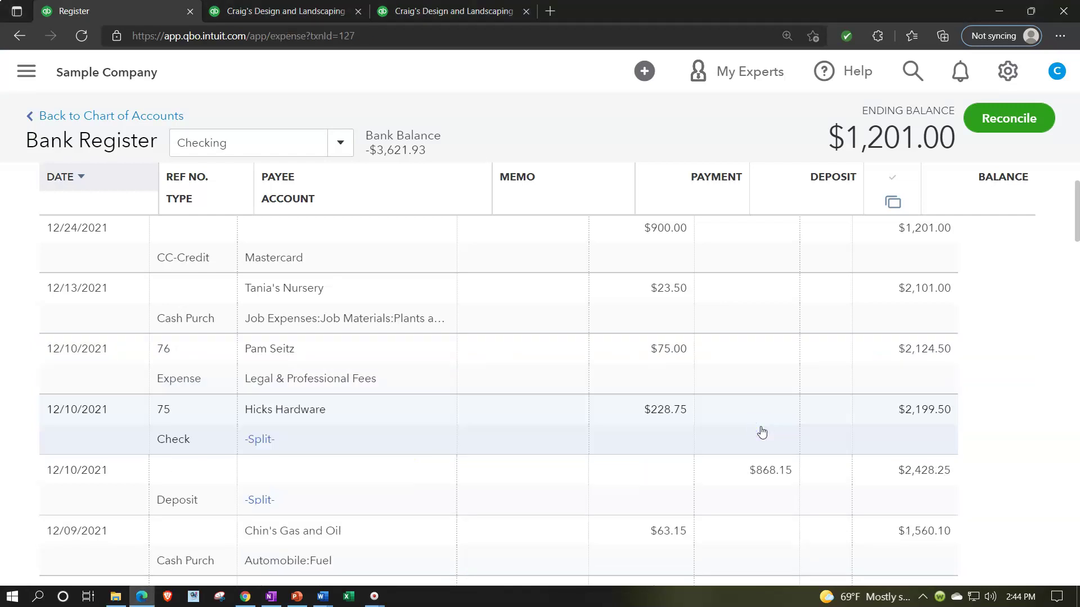
{"action": "left_click", "coordinate": [658, 450]}
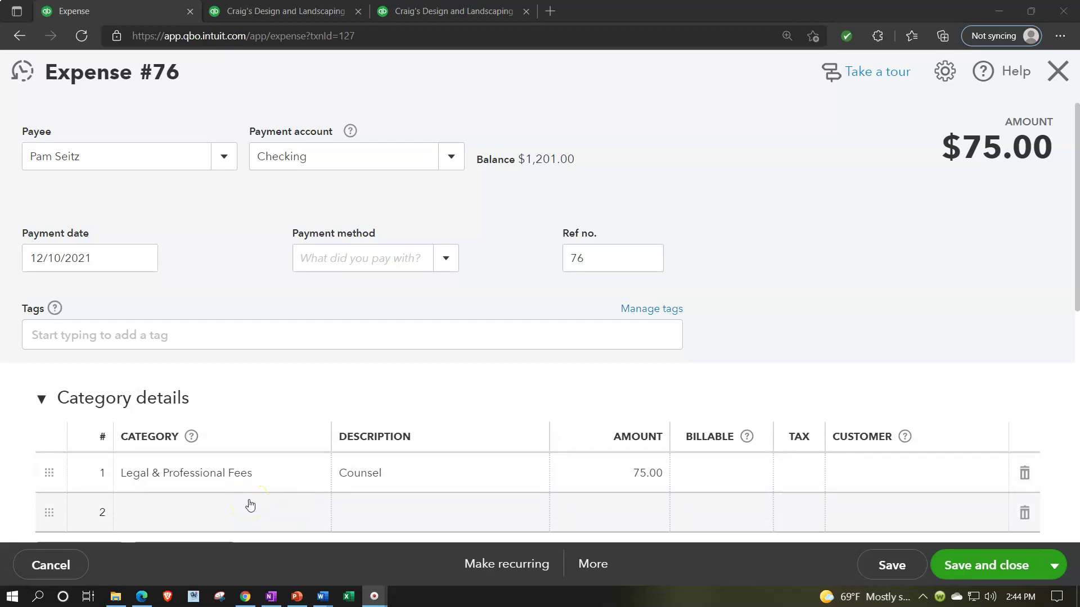
{"action": "left_click", "coordinate": [1050, 83]}
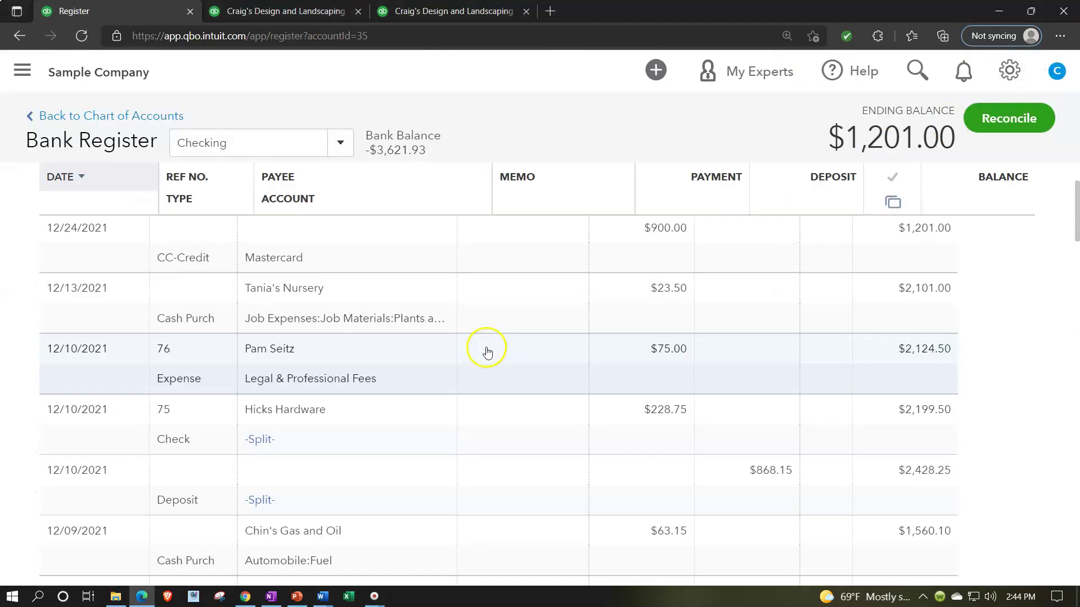
- Examine the expense, check and cash purchase entries around 12/10/2021 in the Checking register
{"action": "scroll", "coordinate": [419, 390], "scroll_direction": "down", "scroll_amount": 2}
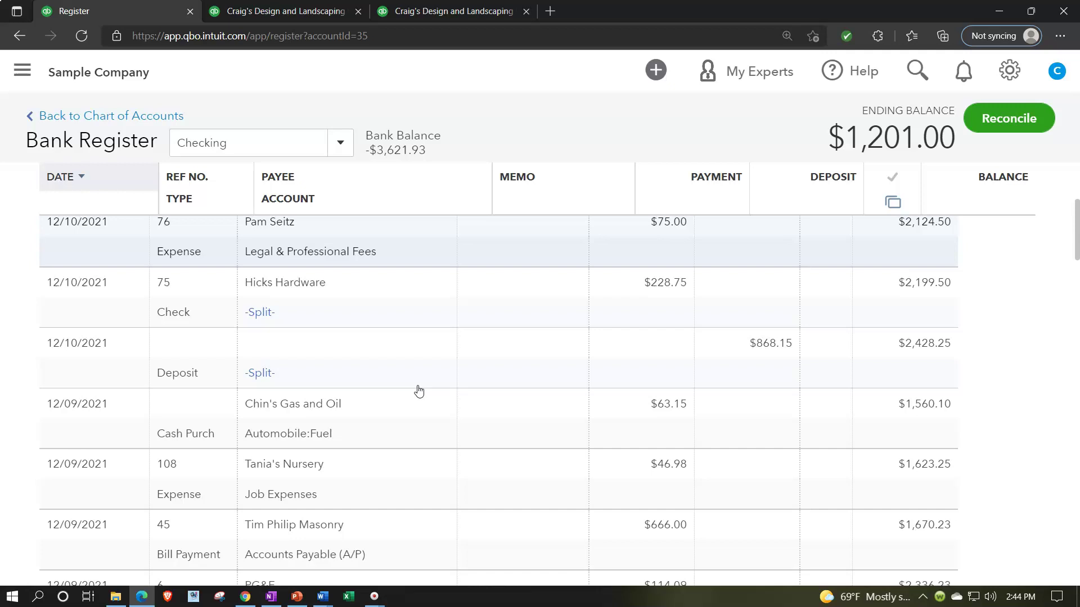
{"action": "mouse_move", "coordinate": [419, 390]}
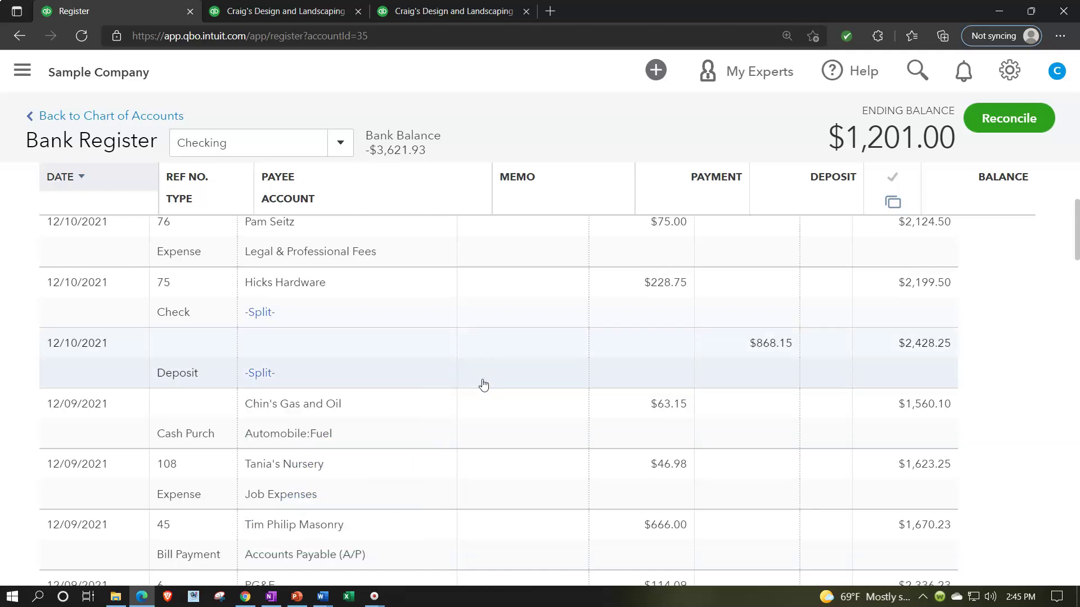
{"action": "scroll", "coordinate": [483, 384], "scroll_direction": "up", "scroll_amount": 1}
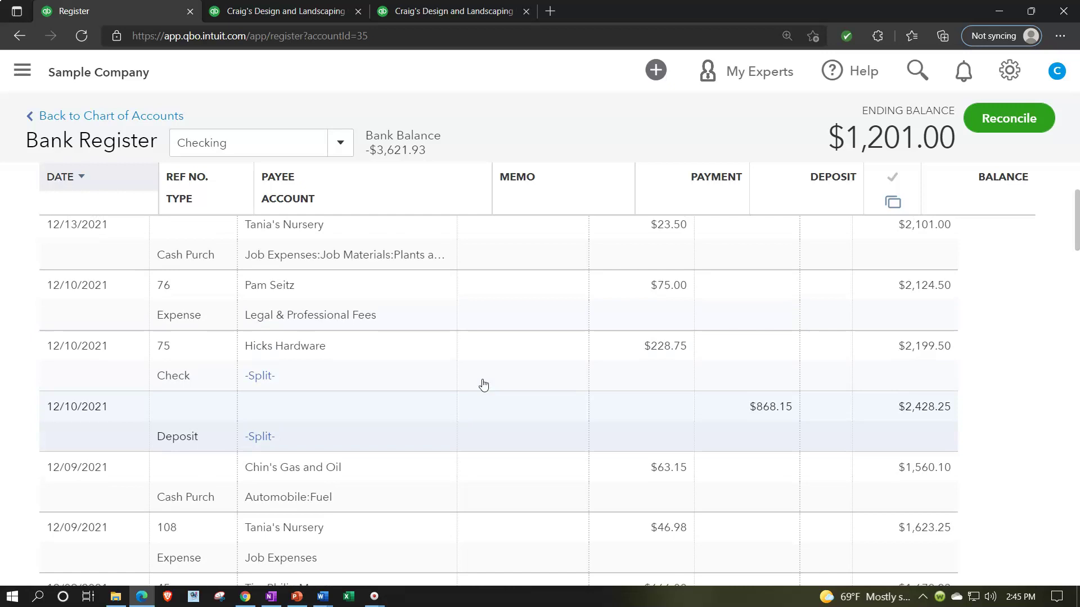
{"action": "left_click", "coordinate": [400, 325]}
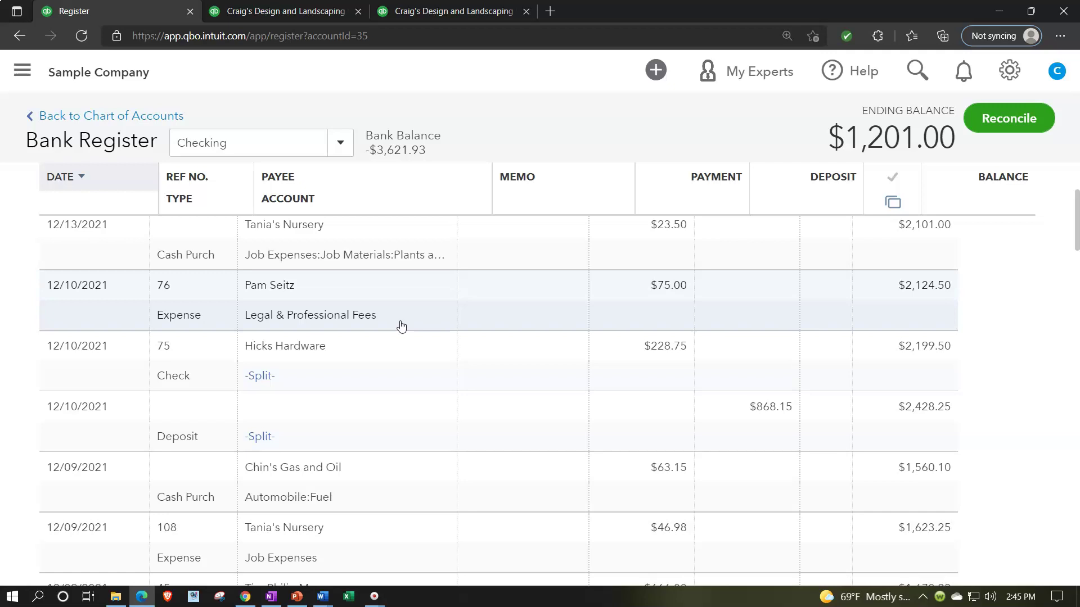
{"action": "left_click", "coordinate": [328, 296]}
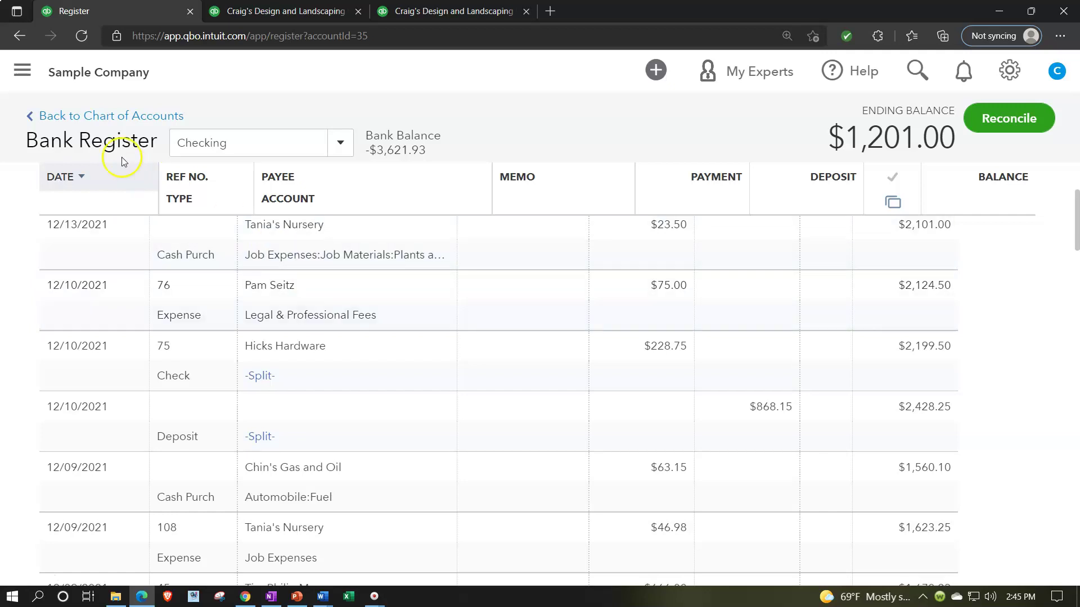
- Expand the navigation menu, display the new transaction options and review the Expense, Check, Bill and Pay bills vendor forms
{"action": "left_click", "coordinate": [22, 71]}
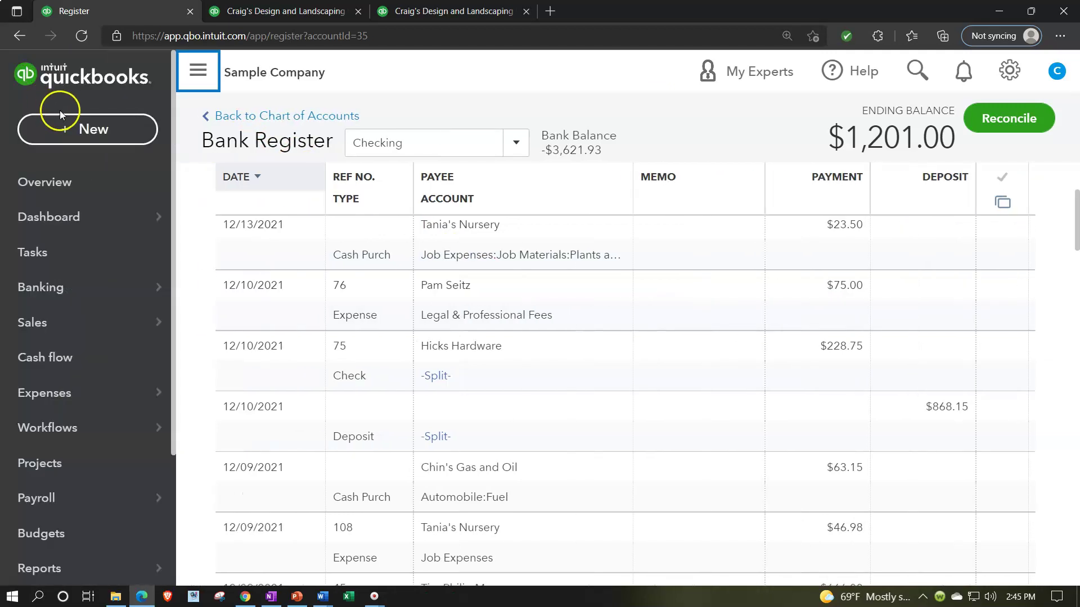
{"action": "left_click", "coordinate": [61, 135]}
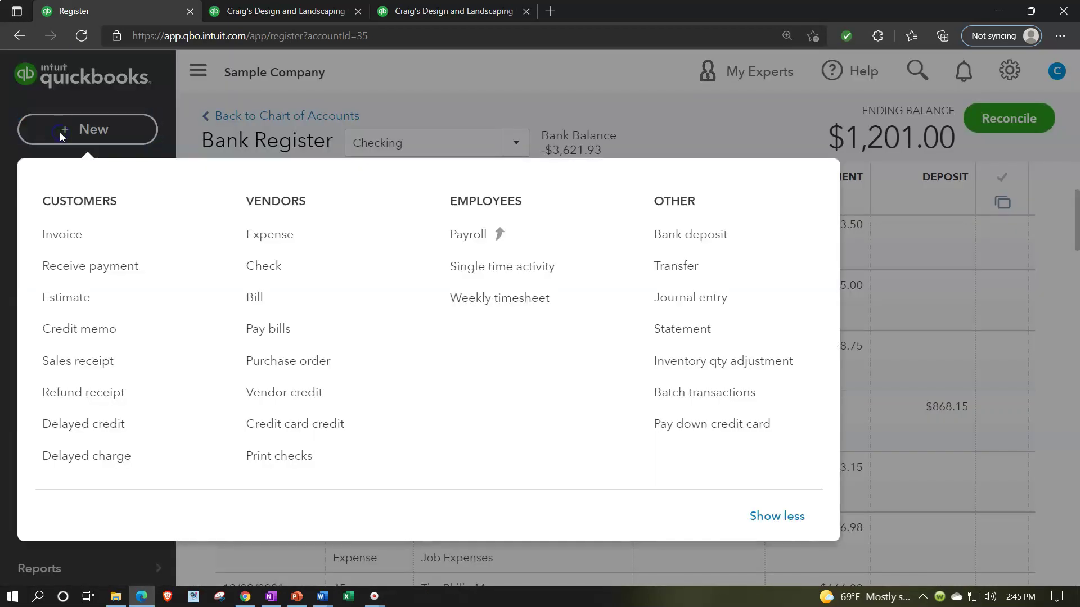
{"action": "left_click", "coordinate": [230, 243]}
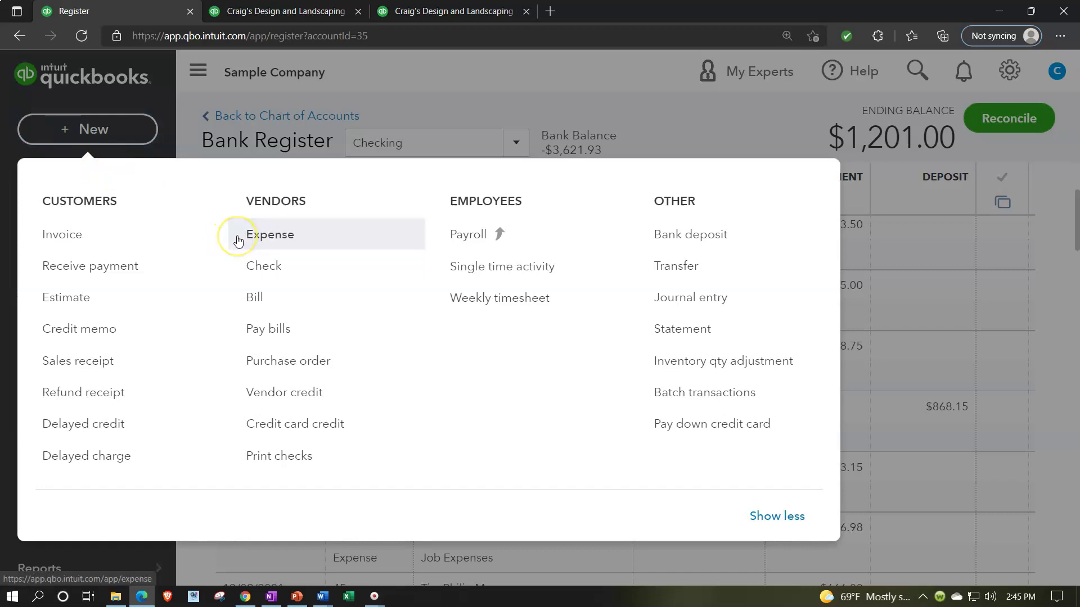
{"action": "left_click", "coordinate": [242, 267]}
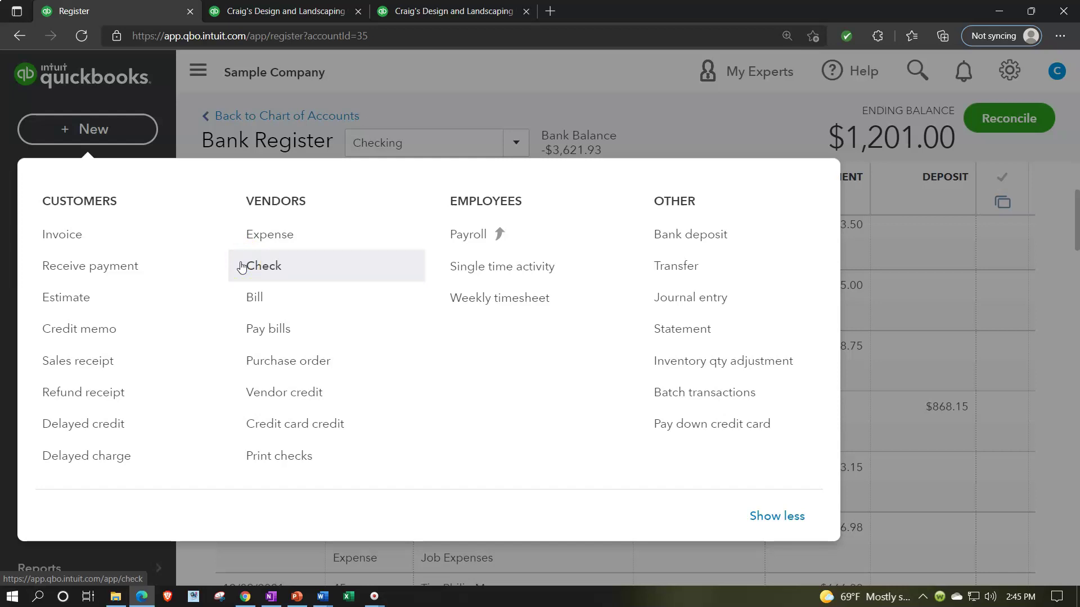
{"action": "left_click", "coordinate": [243, 258]}
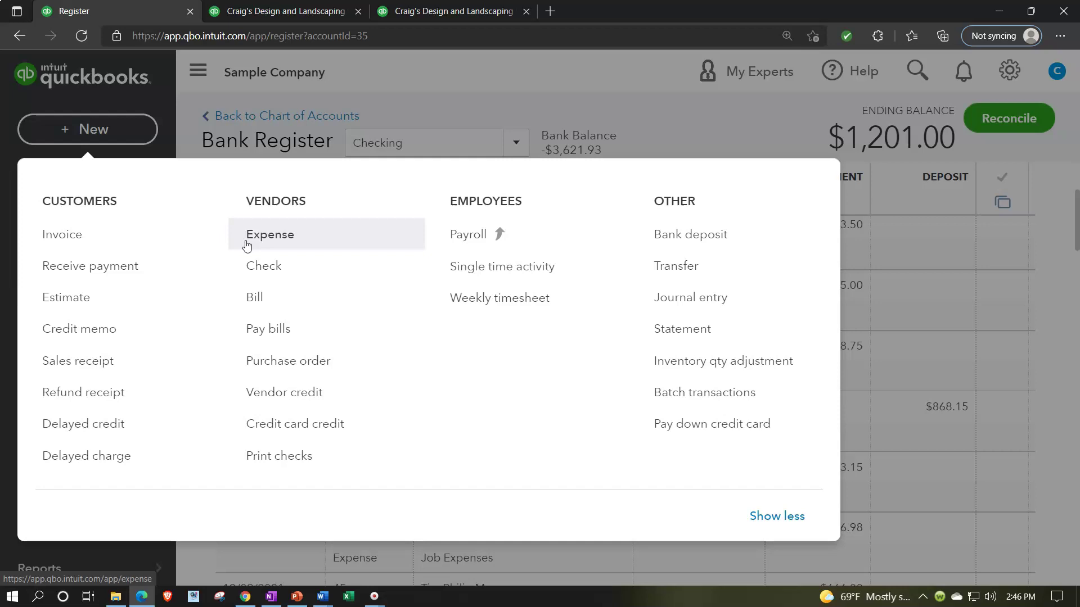
{"action": "left_click", "coordinate": [244, 298]}
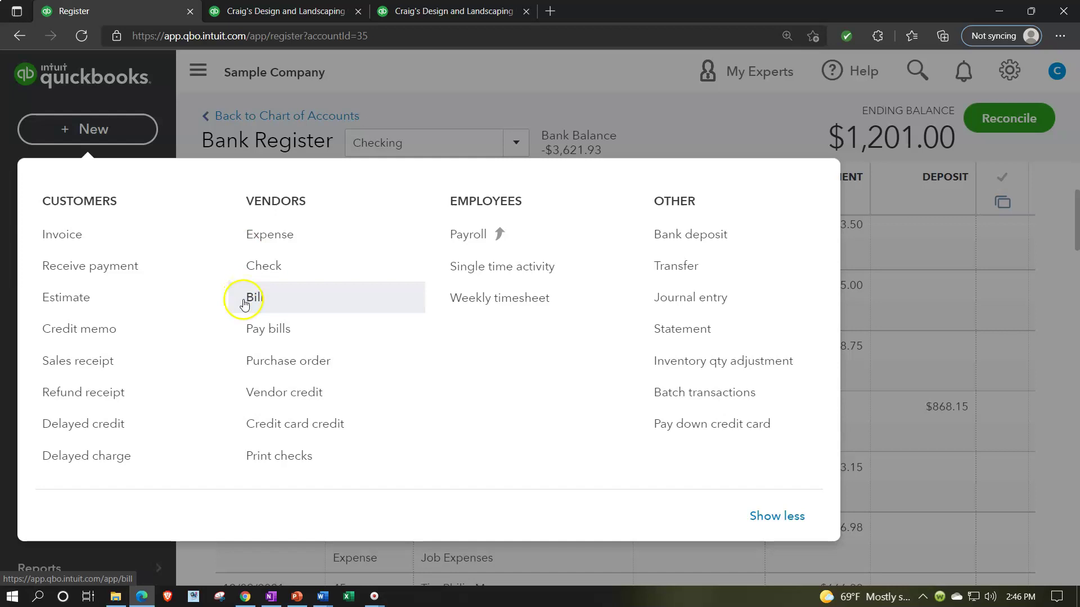
{"action": "left_click", "coordinate": [246, 332]}
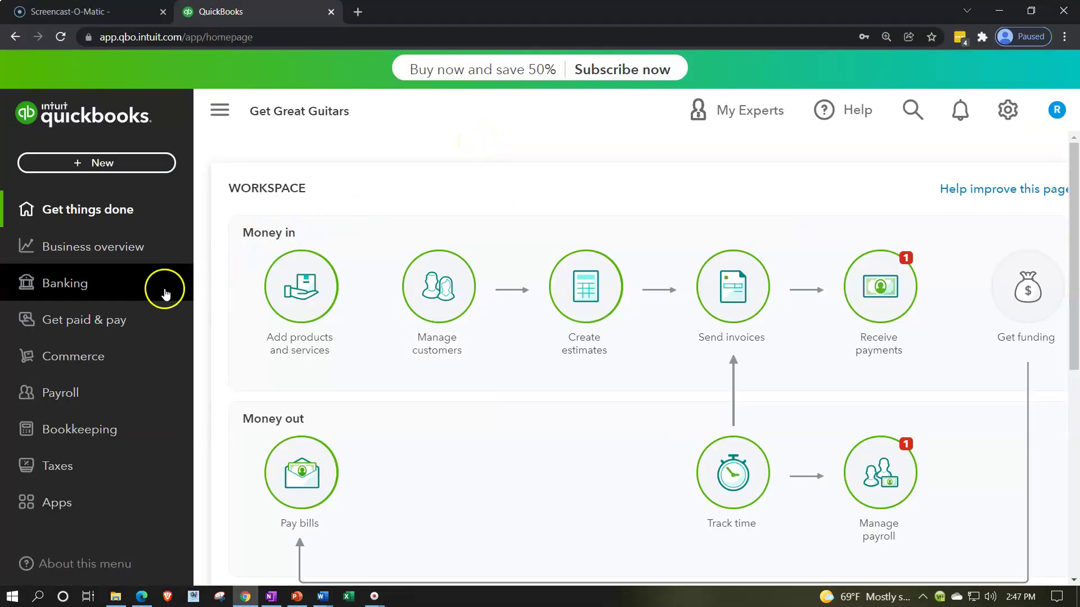
- In the Get Great Guitars company in Chrome, view the new transaction options and open the Vendors page under Get paid & pay
{"action": "left_click", "coordinate": [106, 171]}
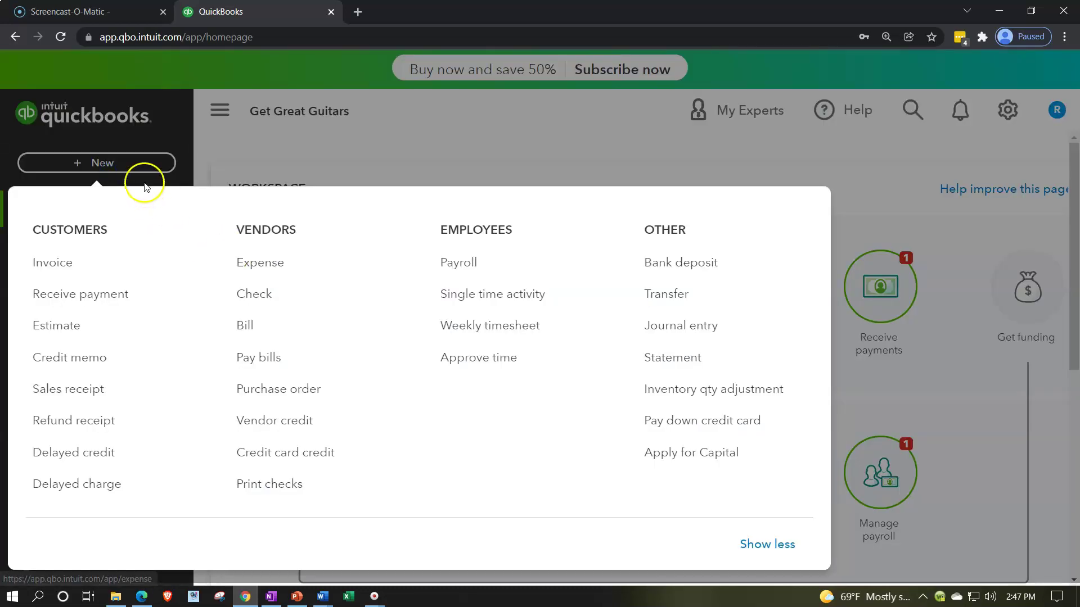
{"action": "left_click", "coordinate": [133, 169]}
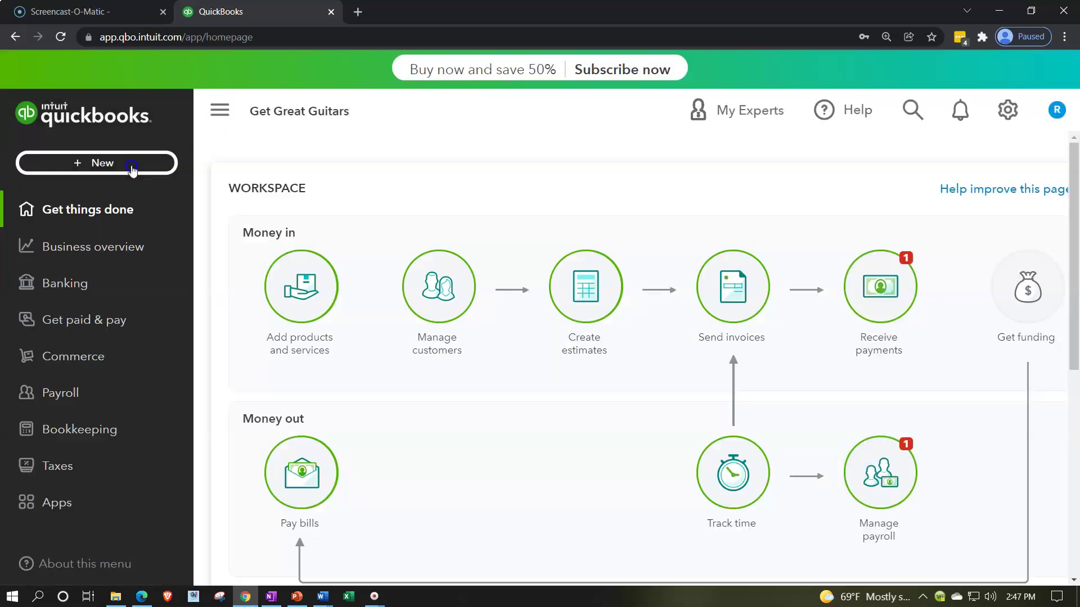
{"action": "left_click", "coordinate": [119, 321]}
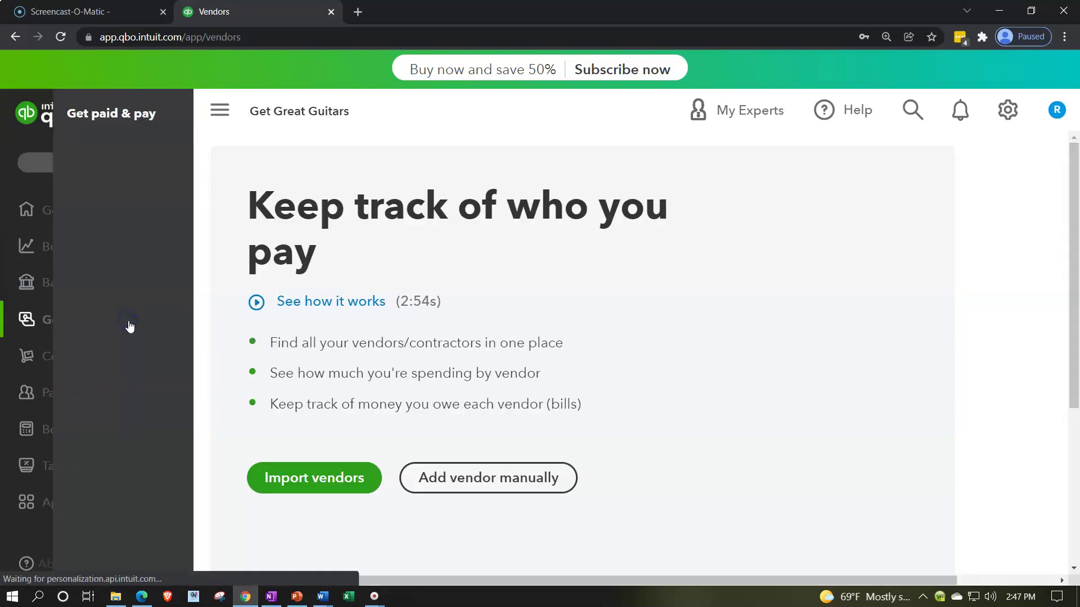
{"action": "left_click", "coordinate": [88, 509]}
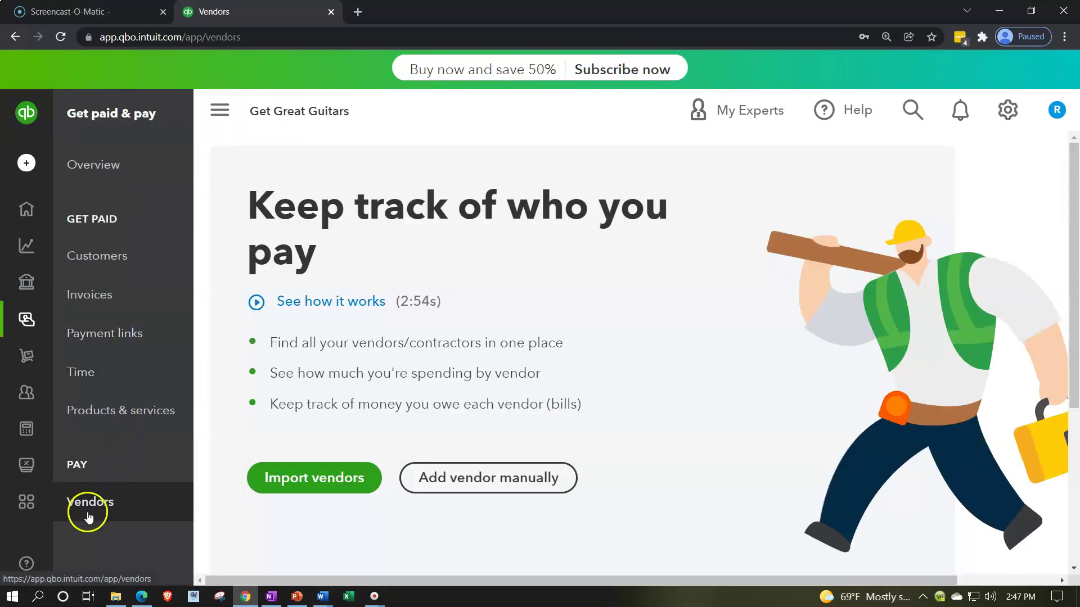